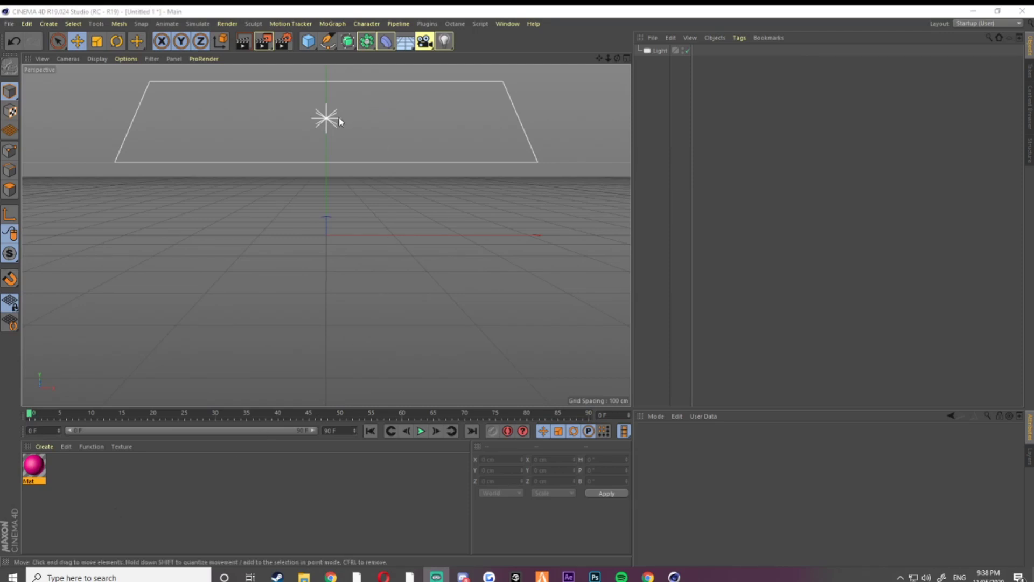
# Select the light in the viewport and delete it, leaving the scene empty
pyautogui.click(327, 118)
pyautogui.press('Delete')
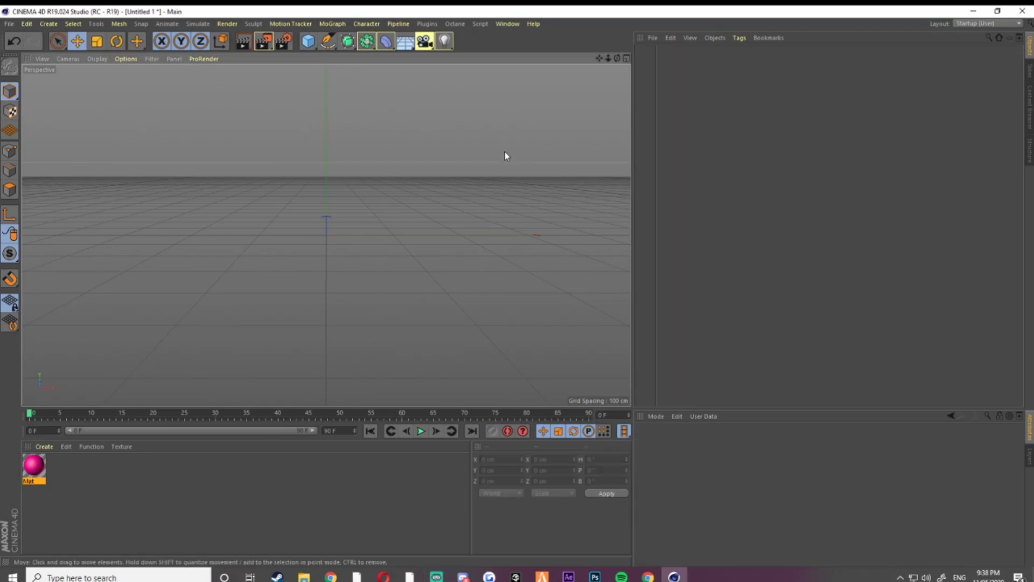
pyautogui.click(339, 24)
# Add a MoText object, replace its default word with 'SUNZ', and shift it left
pyautogui.click(347, 195)
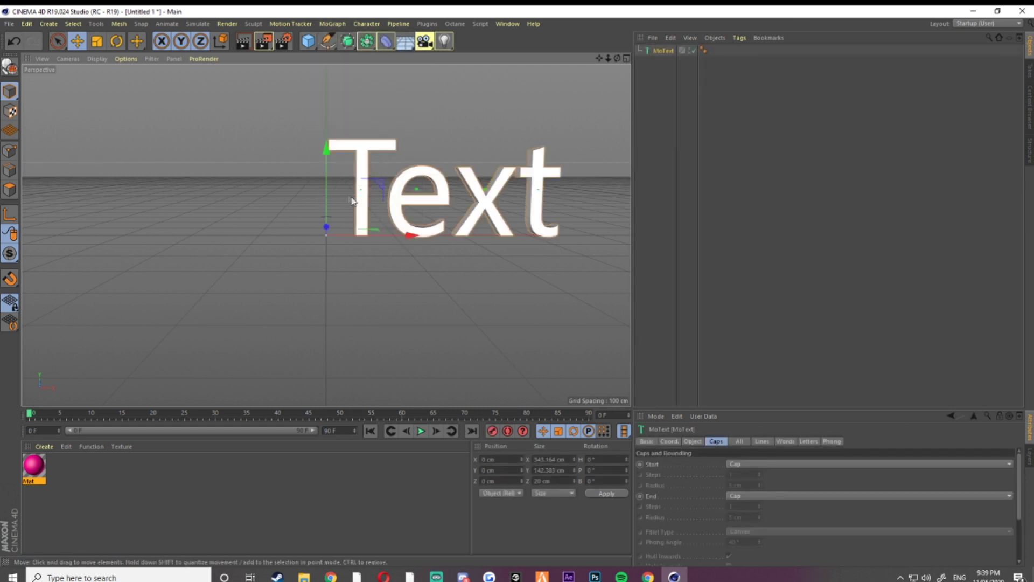
pyautogui.moveTo(421, 203); pyautogui.dragTo(297, 203)
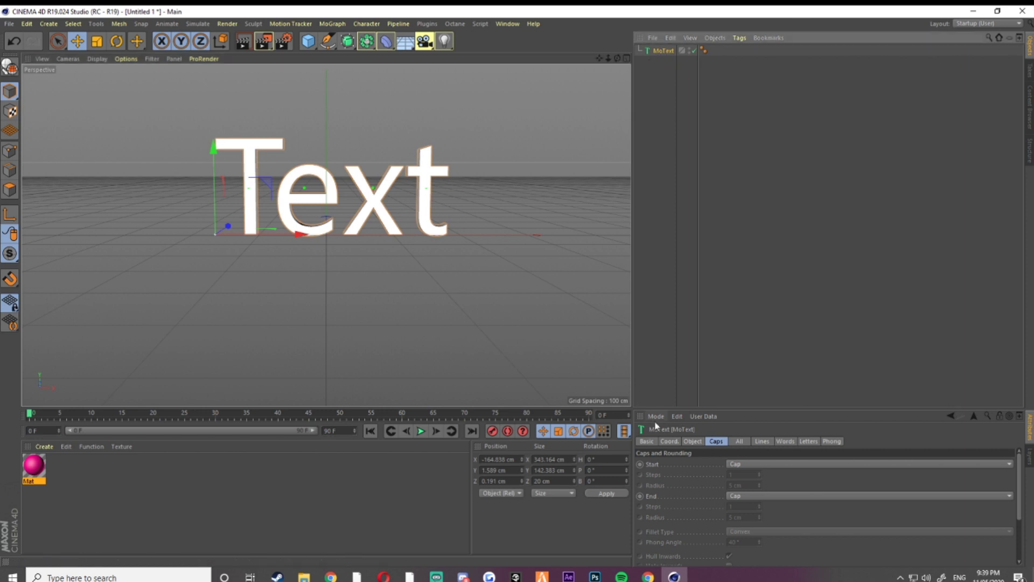
pyautogui.click(692, 440)
pyautogui.doubleClick(694, 514)
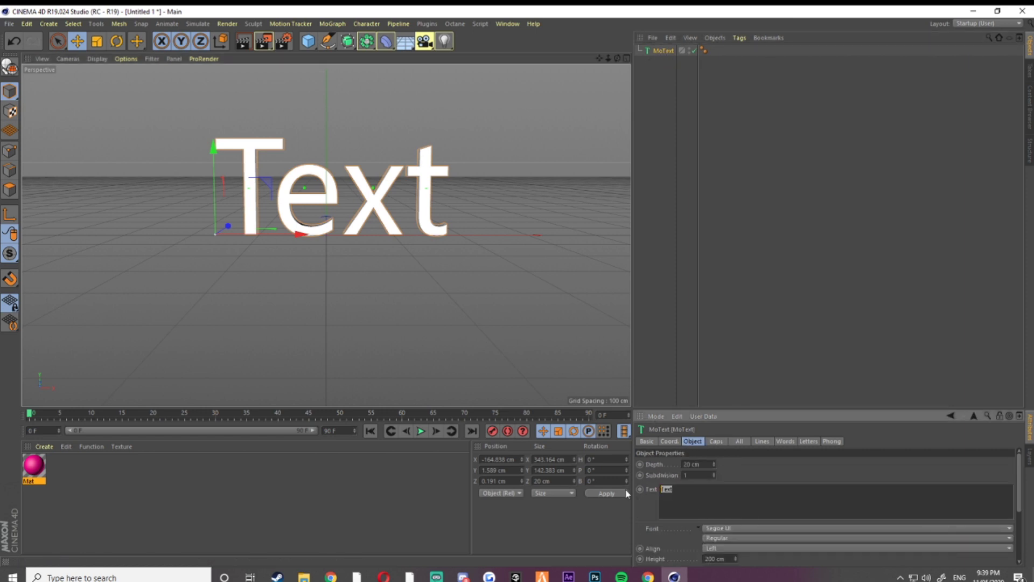
pyautogui.write('SUNZ')
pyautogui.moveTo(443, 205); pyautogui.dragTo(378, 215)
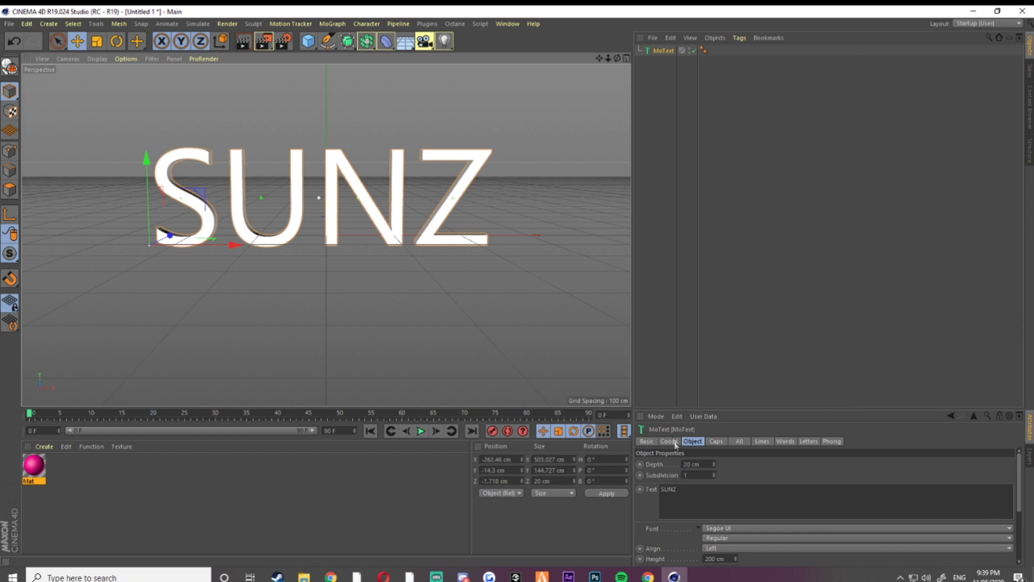
pyautogui.moveTo(334, 222); pyautogui.dragTo(332, 224)
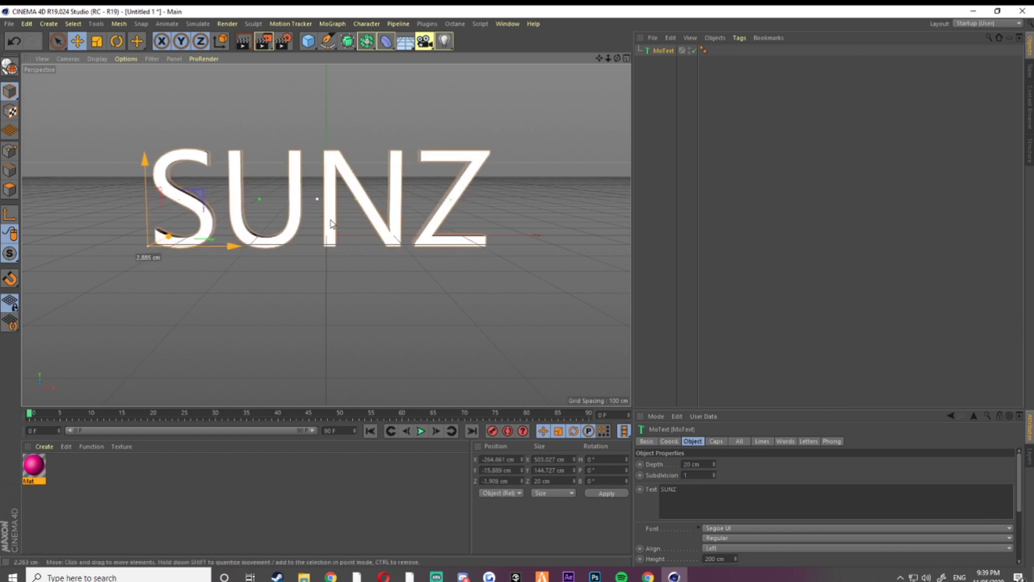
# Set the text font to Martyric Personal Use Only and move the text further left
pyautogui.click(728, 528)
pyautogui.click(702, 530)
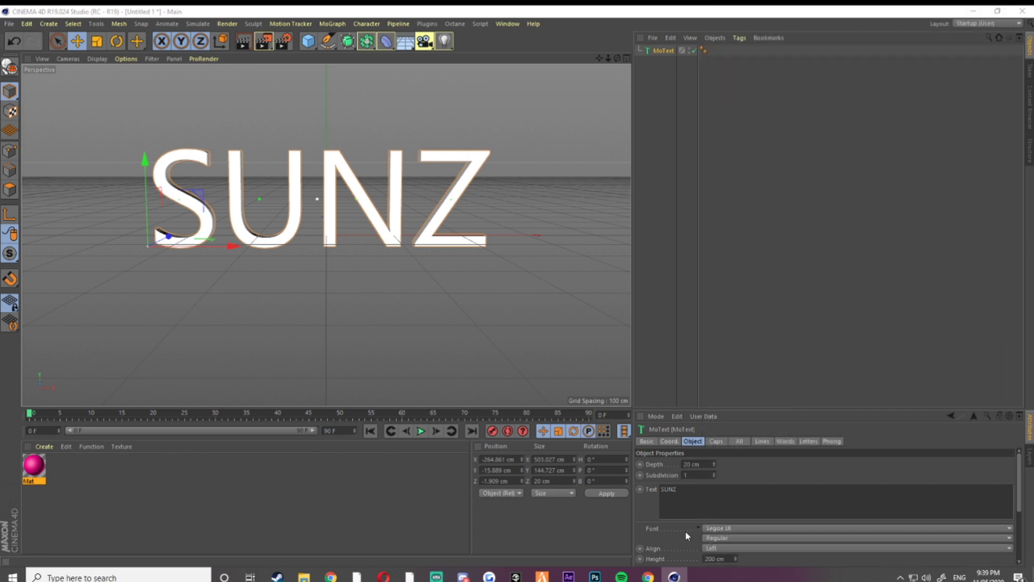
pyautogui.click(738, 526)
pyautogui.scroll(9, 775, 418)
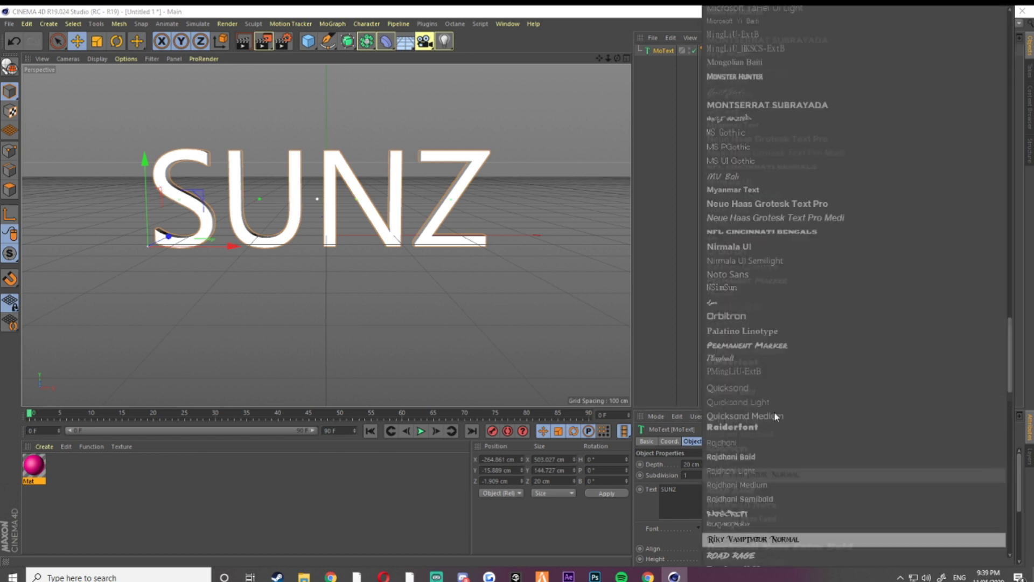
pyautogui.scroll(6, 781, 413)
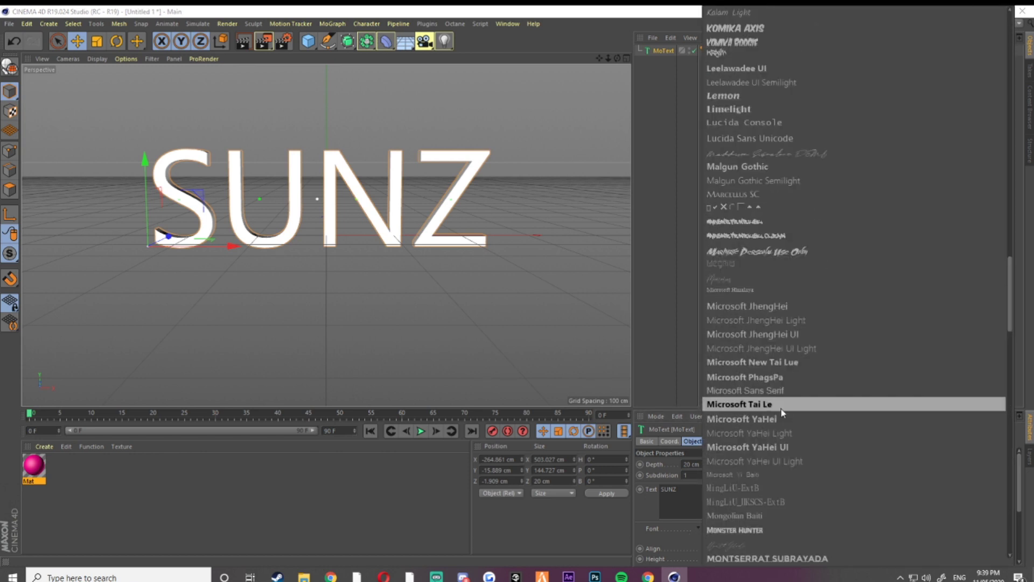
pyautogui.click(758, 247)
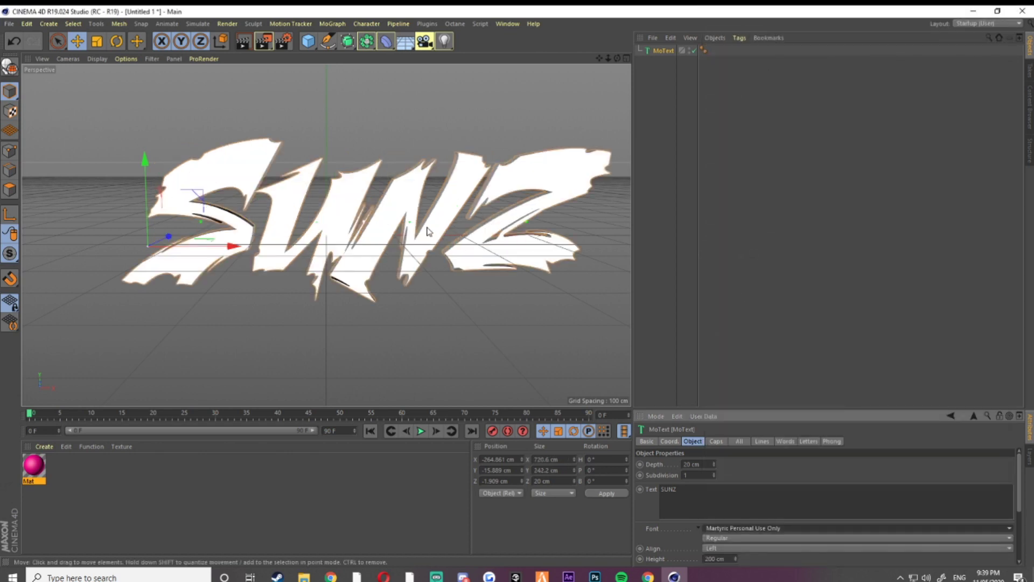
pyautogui.moveTo(428, 229); pyautogui.dragTo(391, 235)
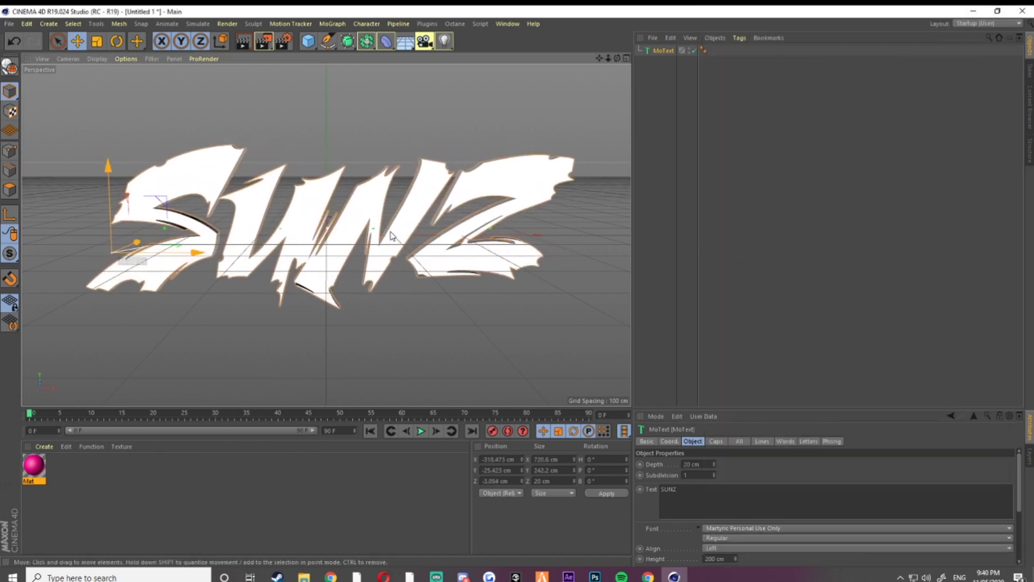
# In Render Settings, turn off Hair Render, set output width to 3000 px, save as PNG
pyautogui.click(283, 41)
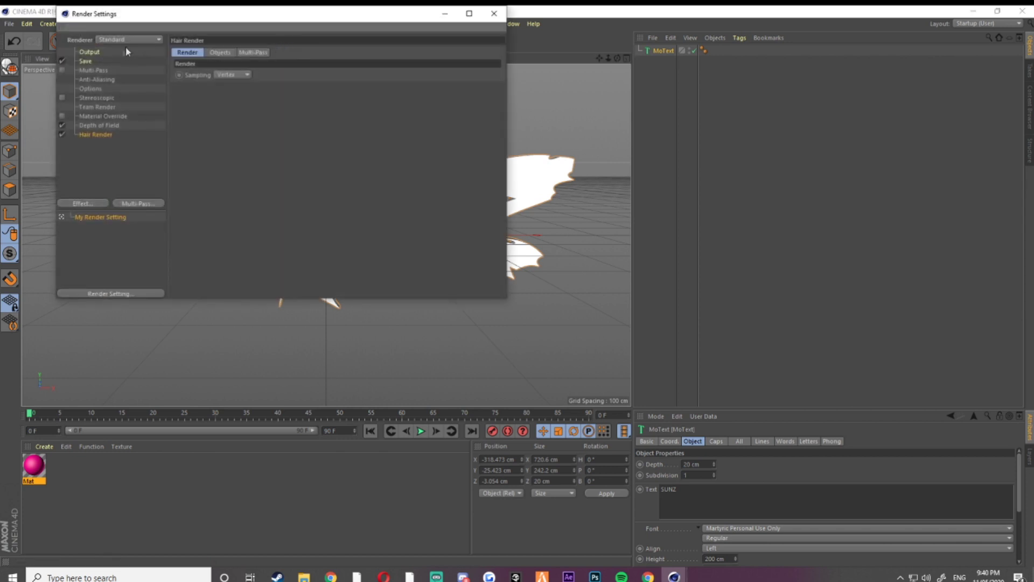
pyautogui.click(61, 134)
pyautogui.click(88, 51)
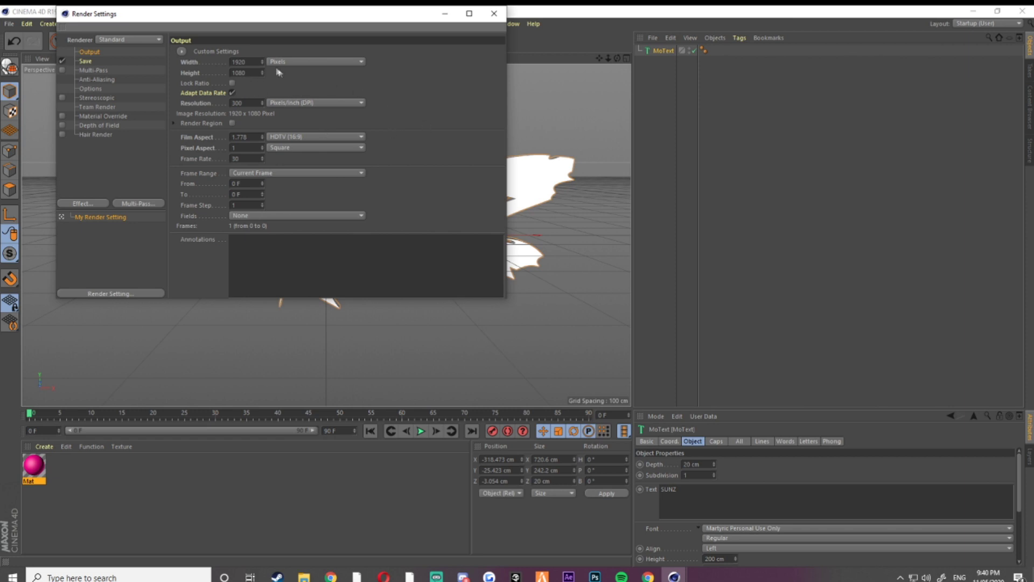
pyautogui.moveTo(262, 62); pyautogui.dragTo(290, 62)
pyautogui.click(256, 61)
pyautogui.write('3000')
pyautogui.press('Tab')
pyautogui.click(95, 61)
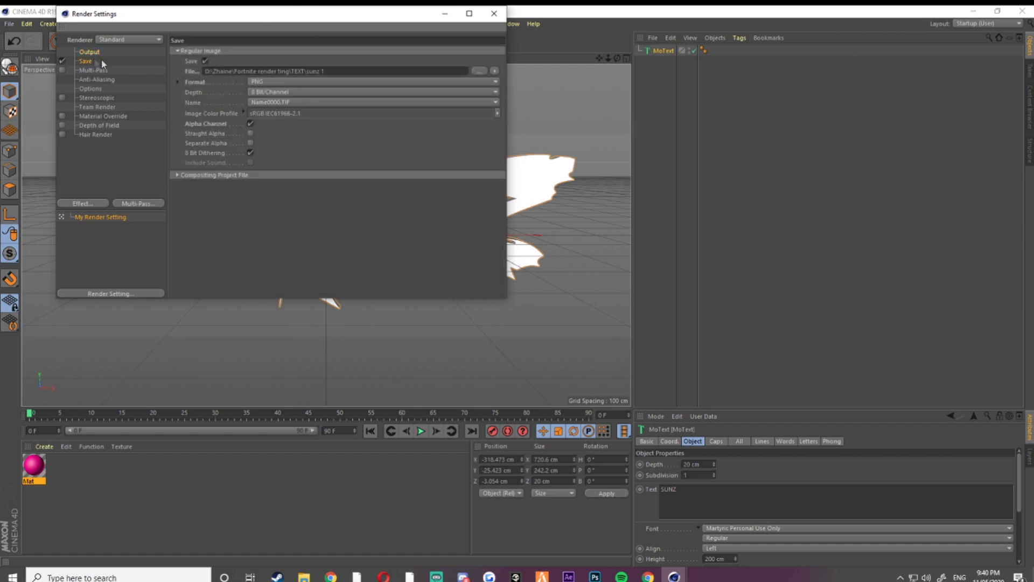
pyautogui.click(260, 82)
pyautogui.click(258, 83)
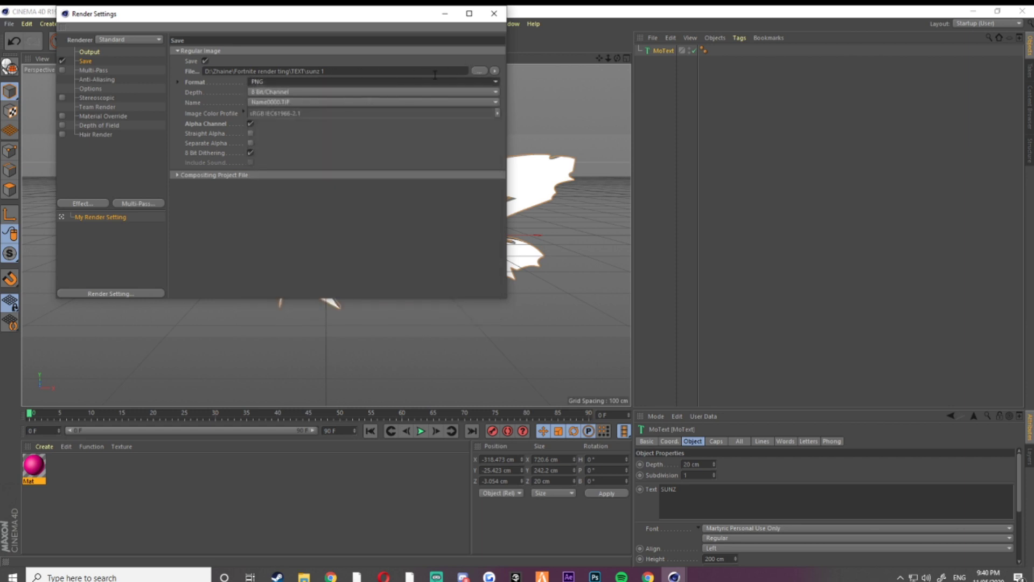
# Set anti-aliasing to Best with a 4x4 minimum level
pyautogui.click(102, 81)
pyautogui.click(267, 52)
pyautogui.click(277, 61)
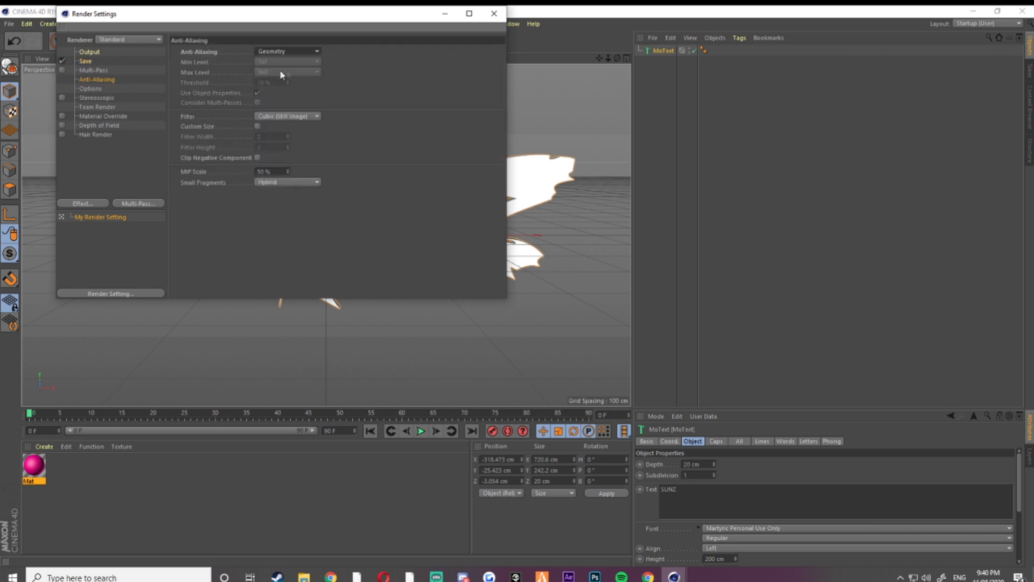
pyautogui.click(318, 52)
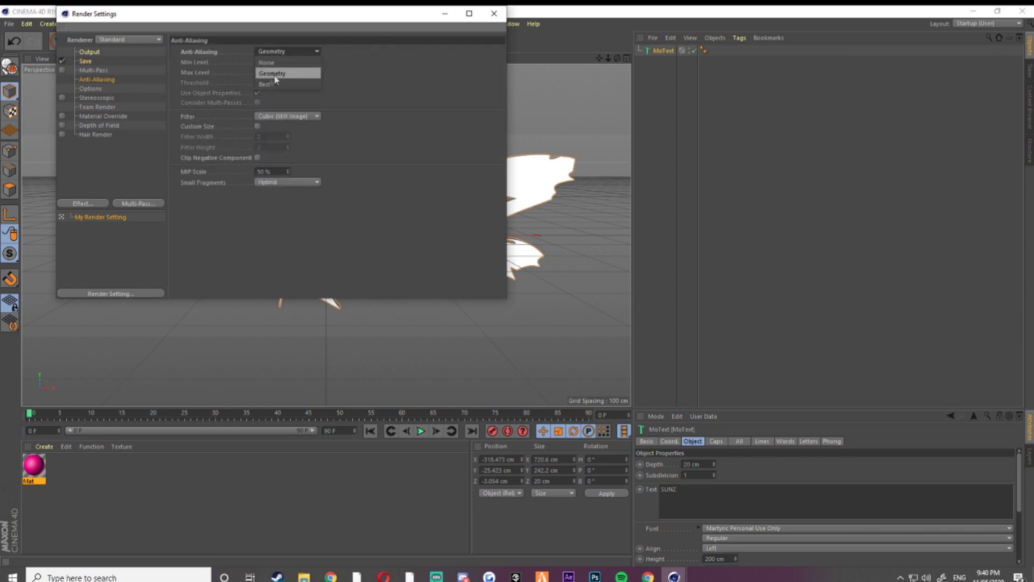
pyautogui.click(274, 75)
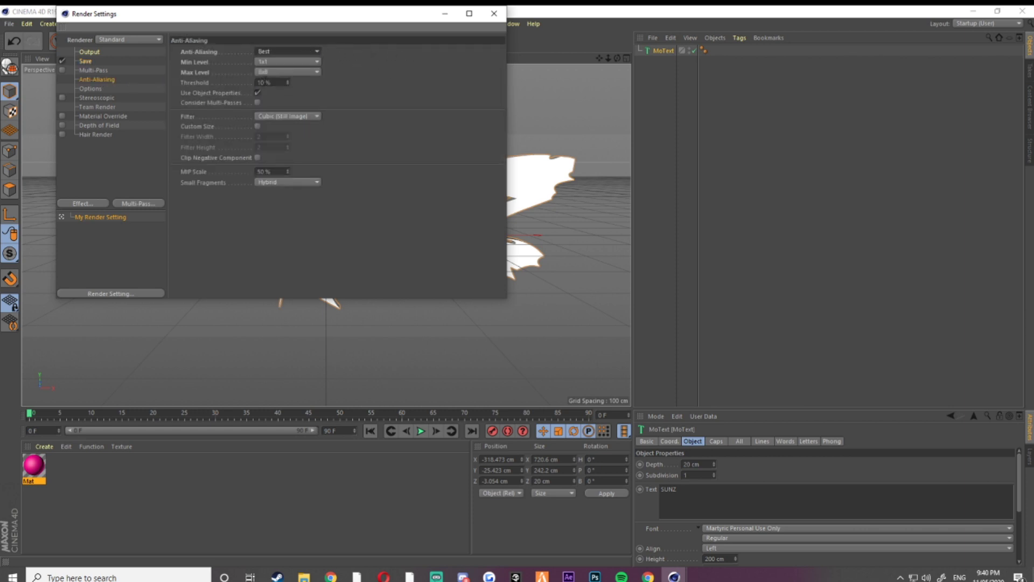
pyautogui.click(292, 62)
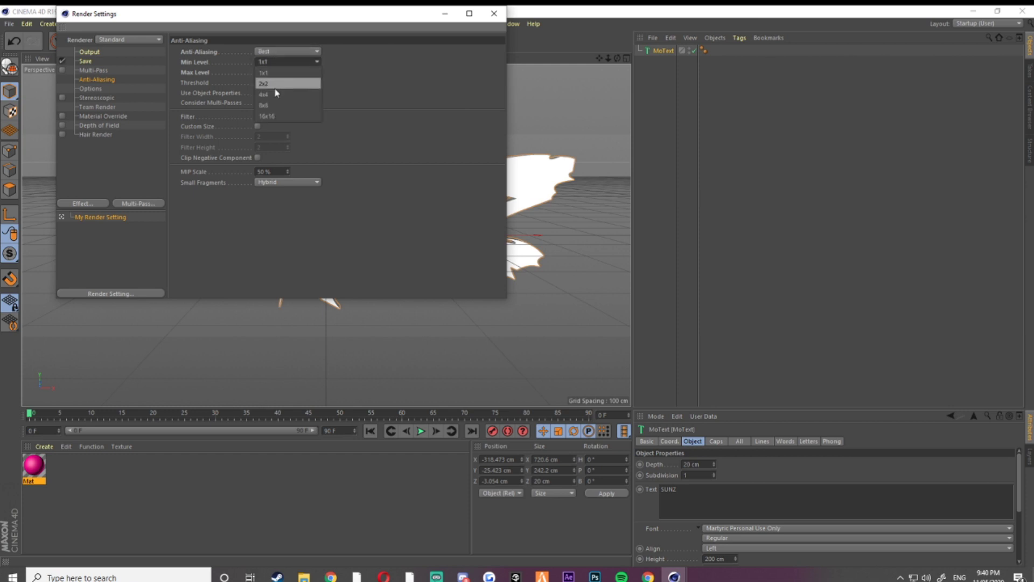
pyautogui.click(279, 86)
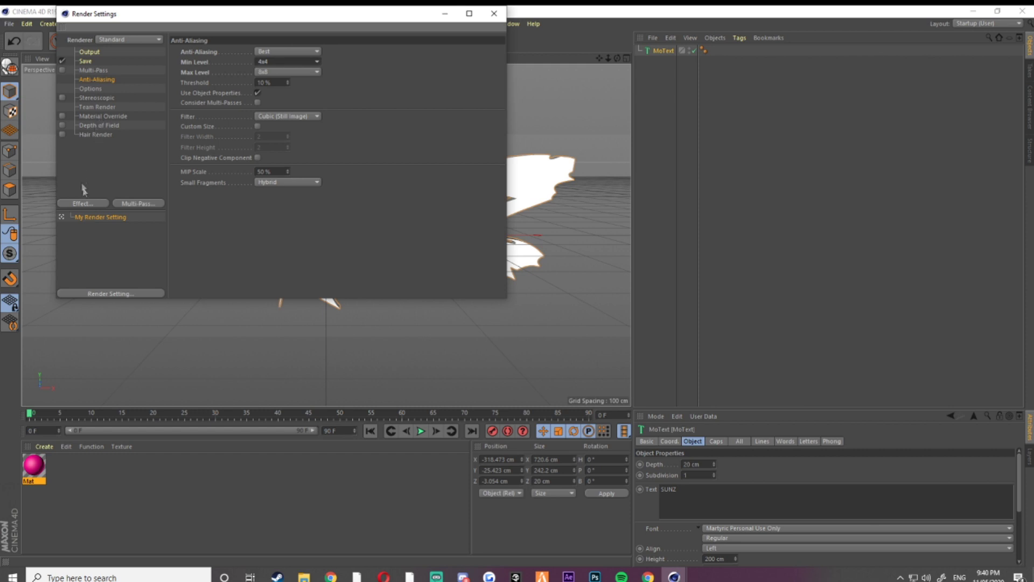
# Add the Global Illumination and Ambient Occlusion effects, then close Render Settings
pyautogui.click(86, 204)
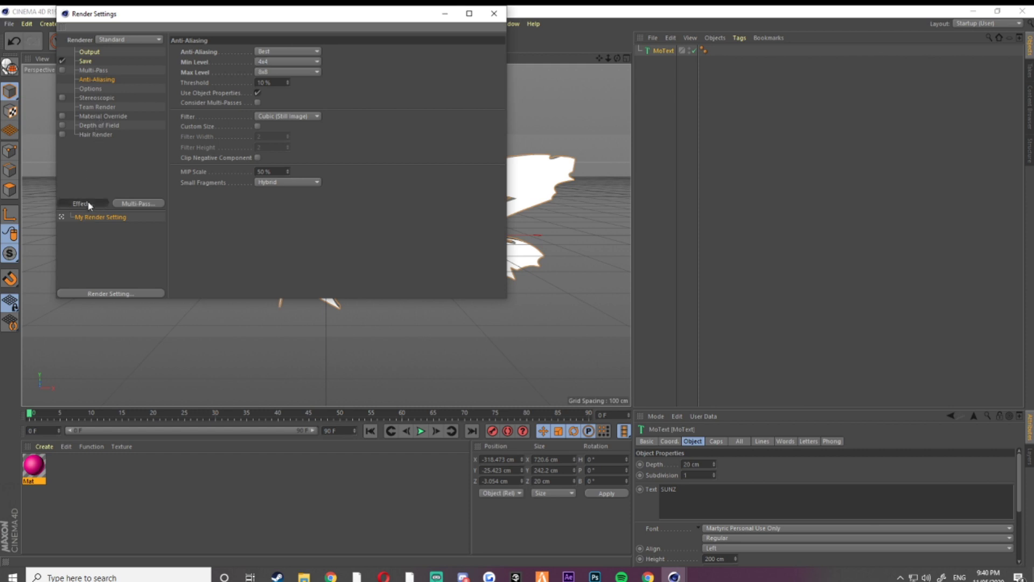
pyautogui.click(136, 335)
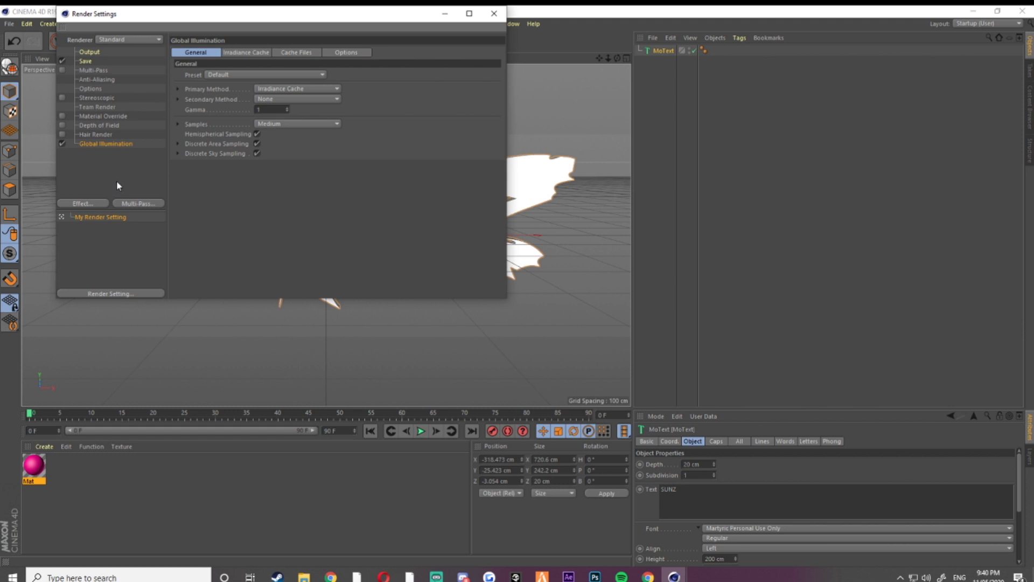
pyautogui.click(86, 203)
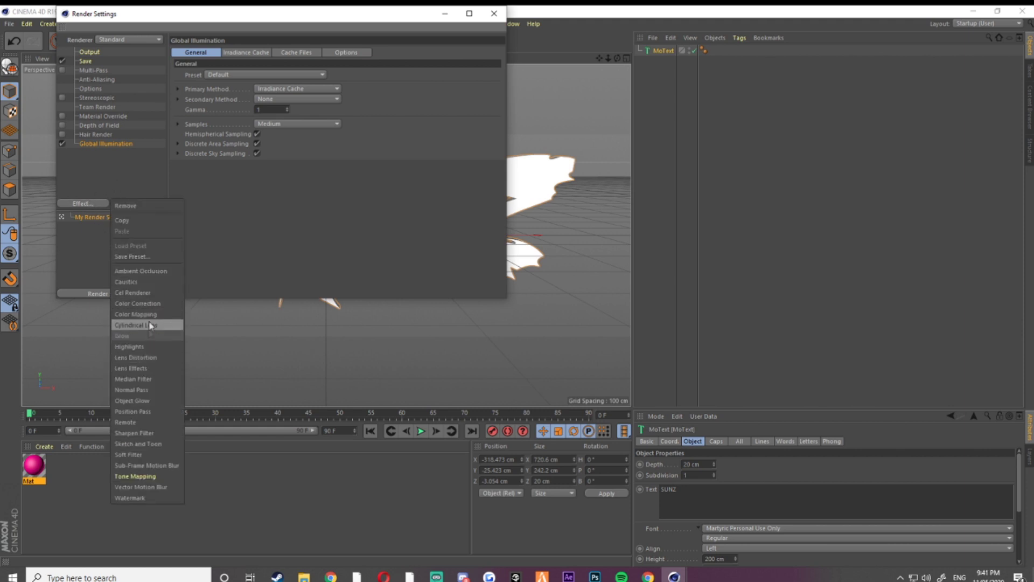
pyautogui.click(147, 272)
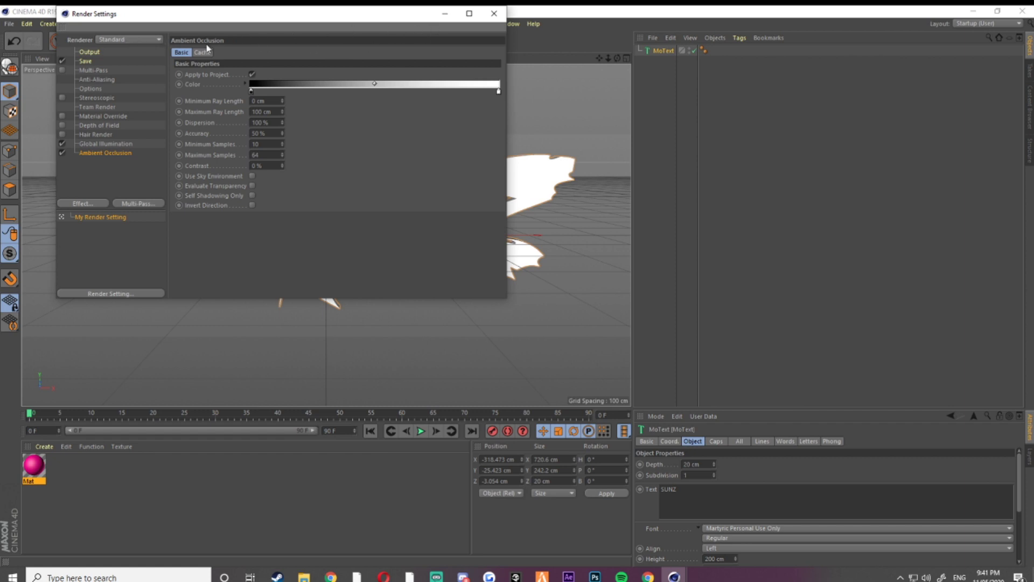
pyautogui.click(499, 20)
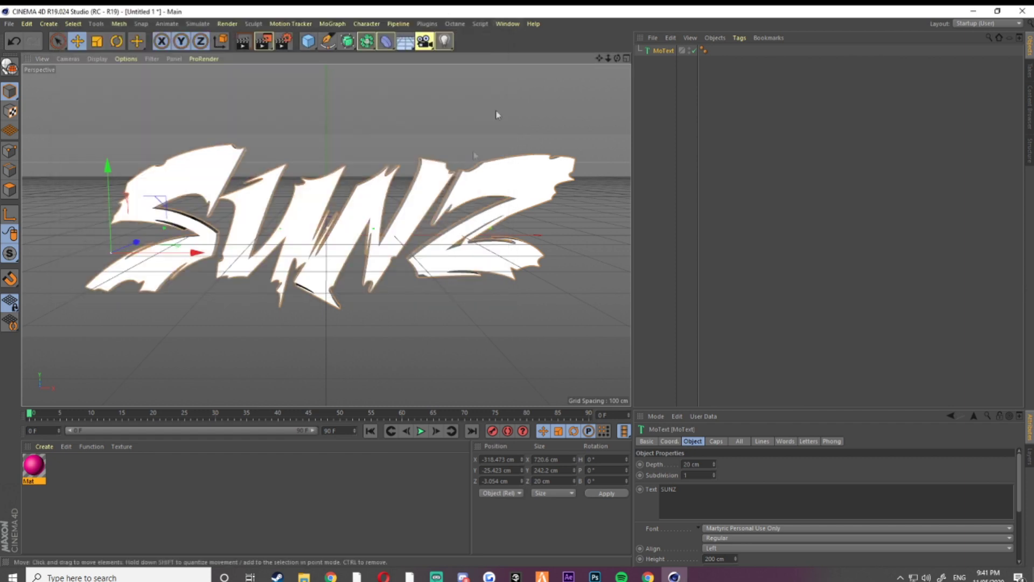
# Create a new material Mat.1 and make it bright teal (H 171°, S 100%, V 100%)
pyautogui.click(33, 463)
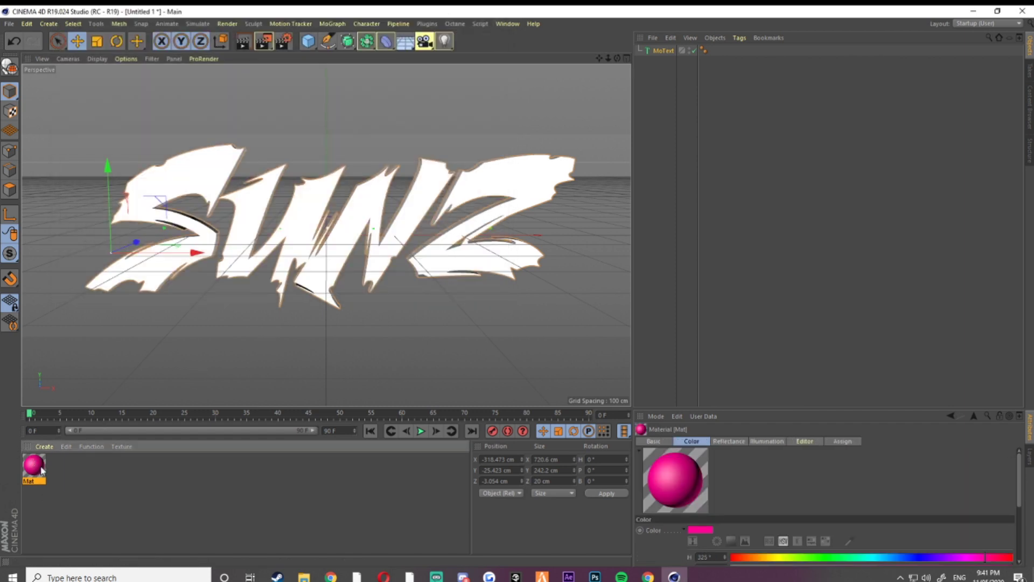
pyautogui.doubleClick(262, 470)
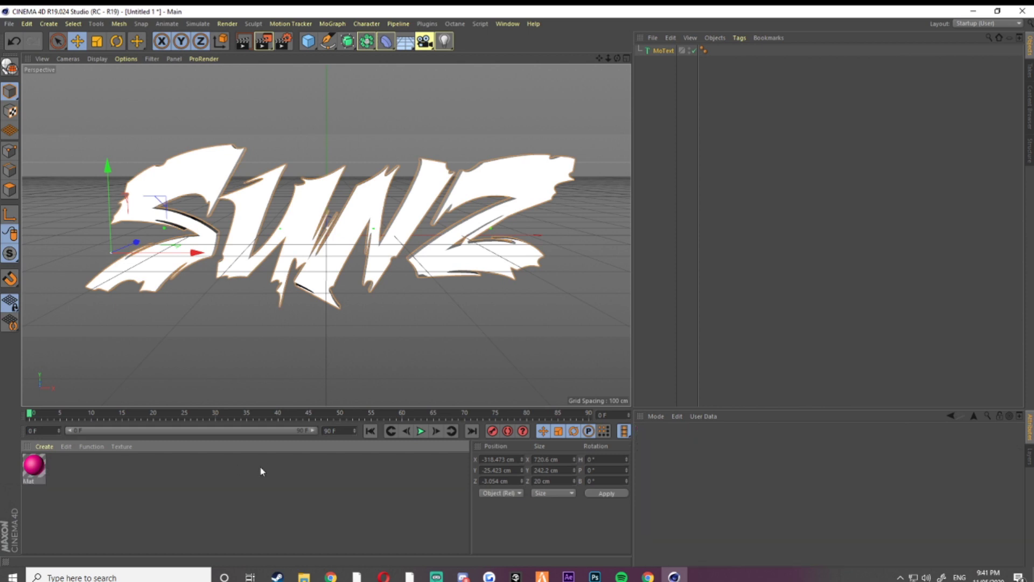
pyautogui.doubleClick(35, 463)
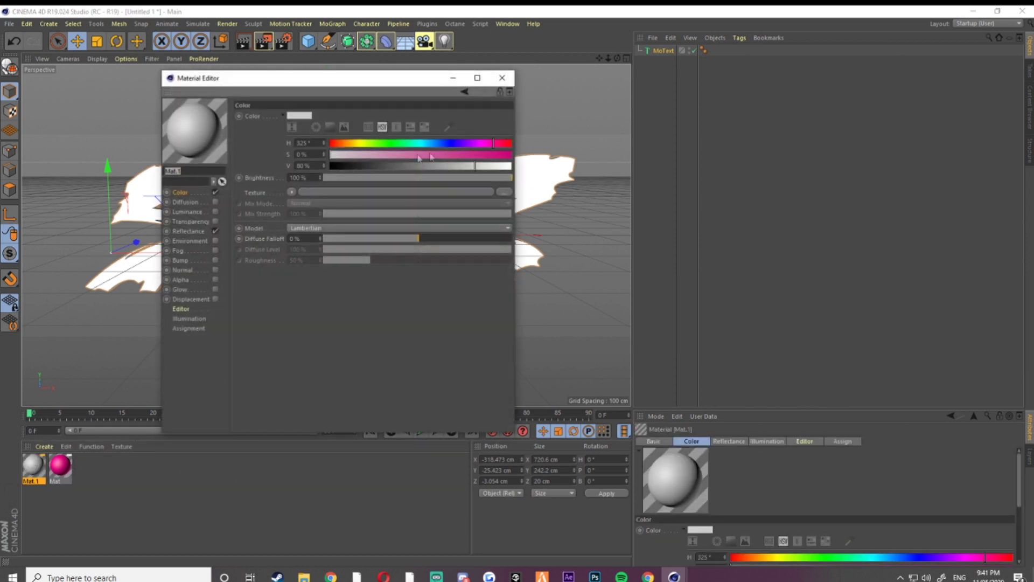
pyautogui.moveTo(463, 143); pyautogui.dragTo(511, 166)
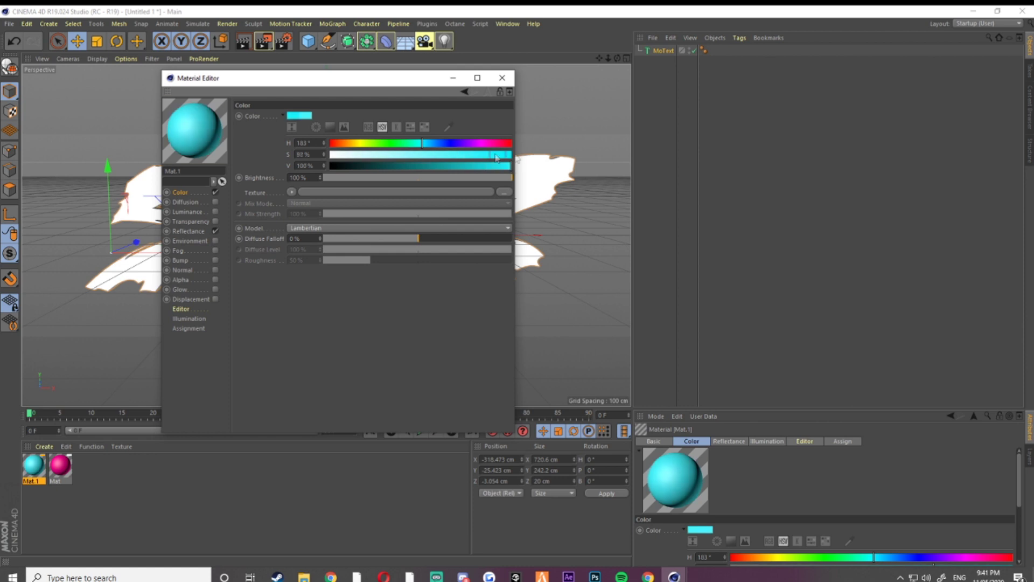
pyautogui.moveTo(425, 143); pyautogui.dragTo(416, 145)
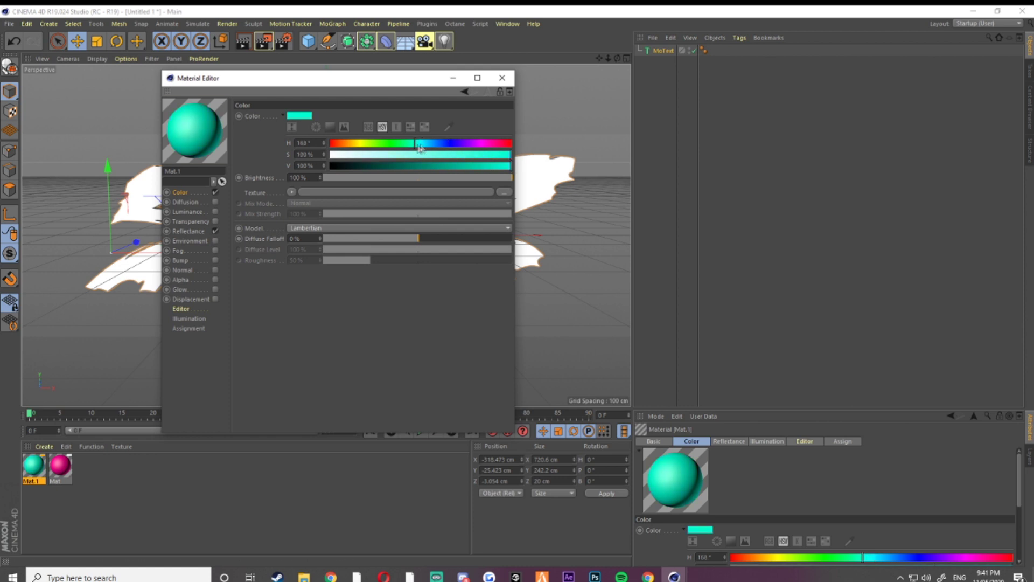
pyautogui.click(416, 143)
pyautogui.click(501, 78)
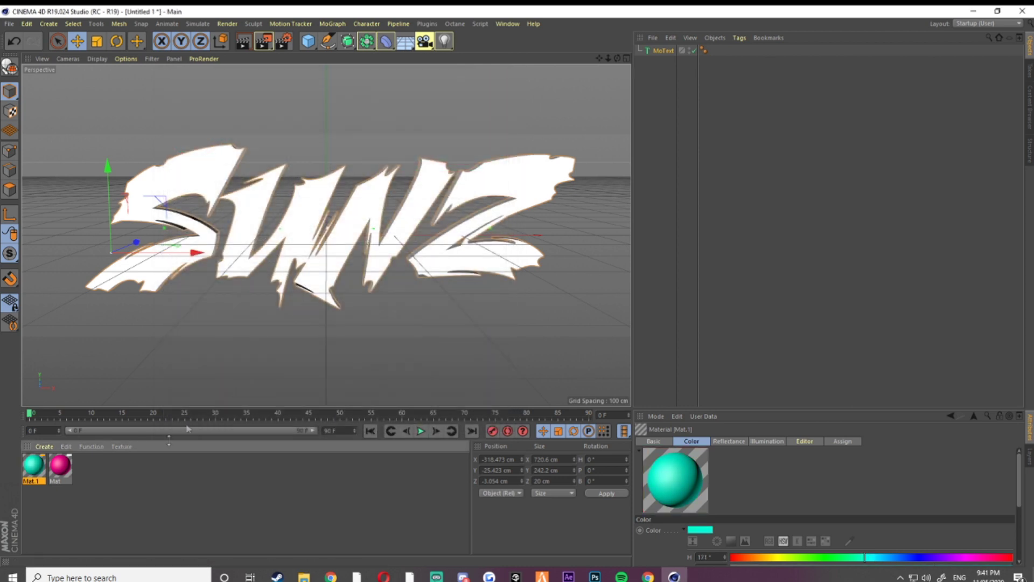
# Retune the Mat material to a lighter pink at H 335°, S 79%
pyautogui.doubleClick(60, 464)
pyautogui.click(501, 145)
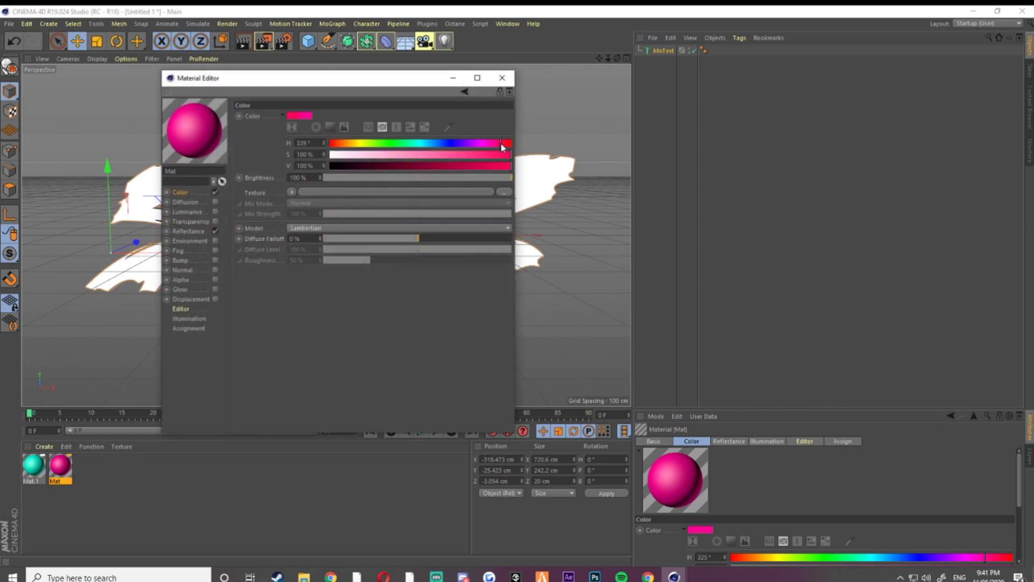
pyautogui.moveTo(501, 147); pyautogui.dragTo(499, 146)
pyautogui.click(473, 154)
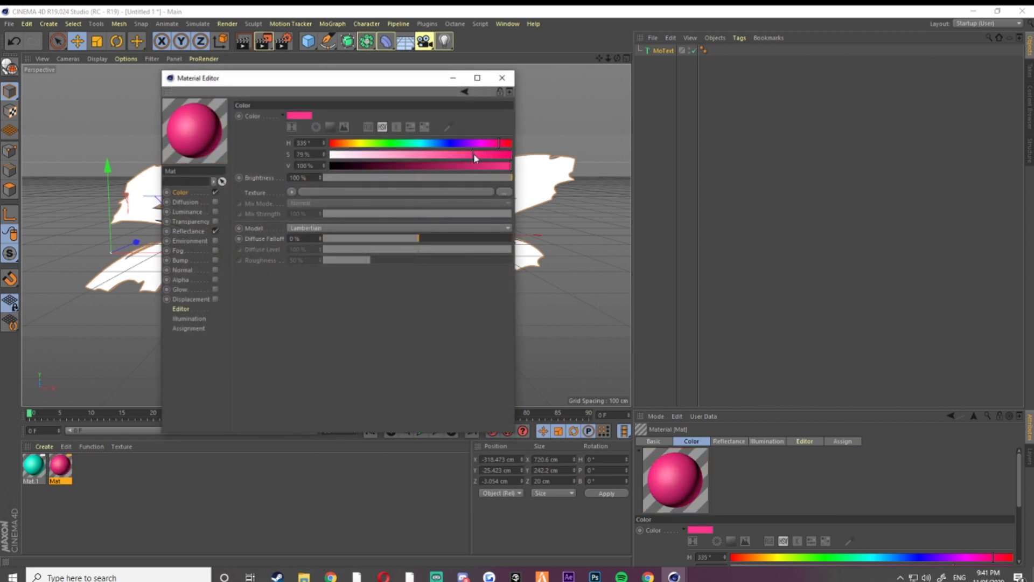
pyautogui.click(501, 78)
# Make the MoText editable with C and expand MoText, 1 and SUNZ to list letters S, U, N, Z
pyautogui.click(673, 125)
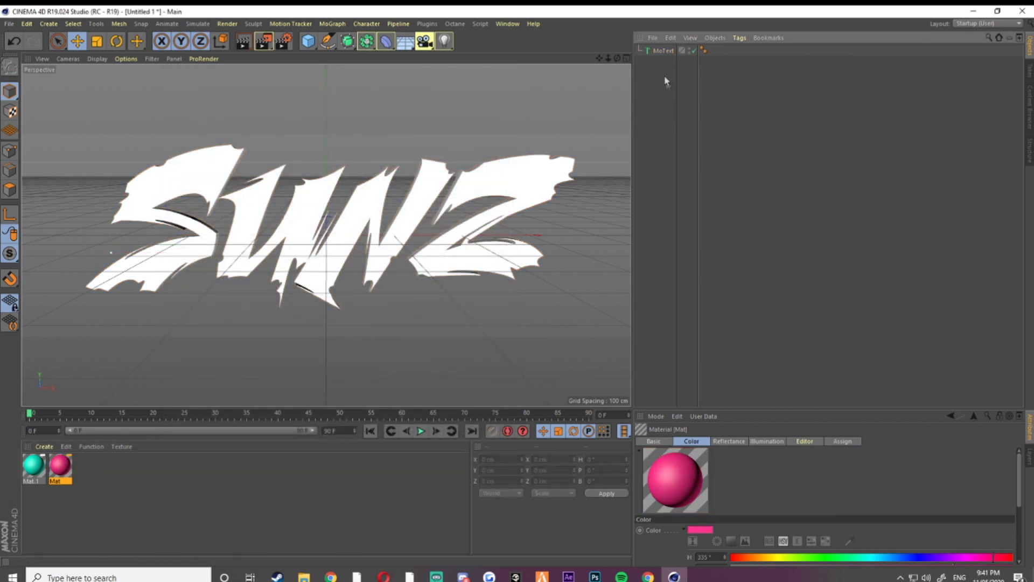
pyautogui.click(661, 50)
pyautogui.press('c')
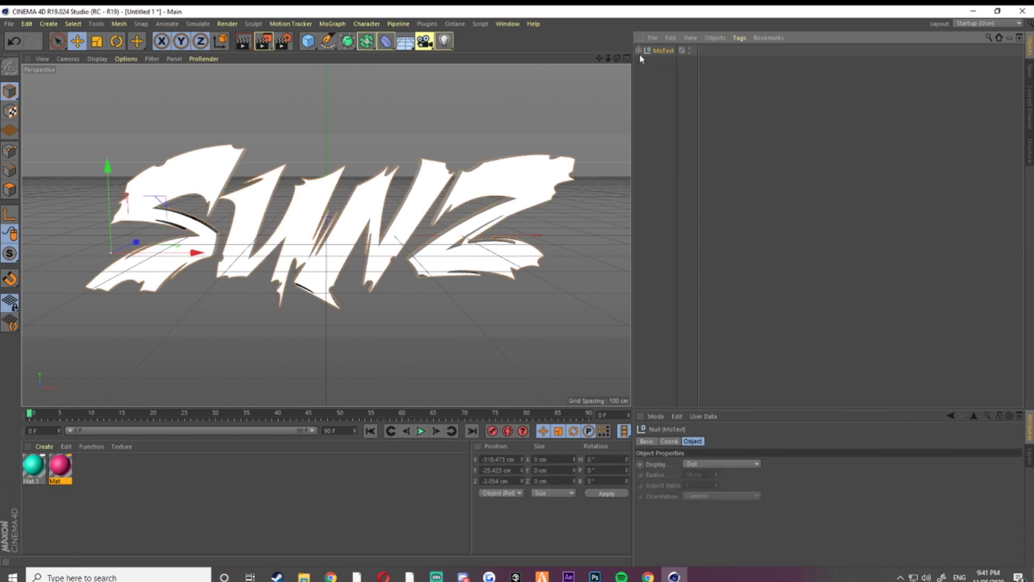
pyautogui.click(638, 50)
pyautogui.click(644, 61)
pyautogui.click(650, 72)
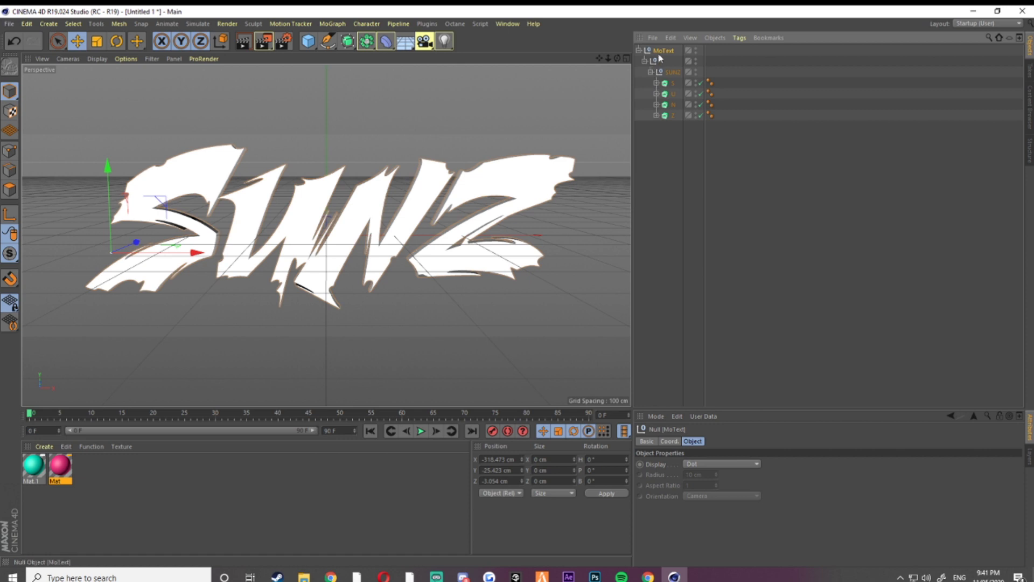
# Duplicate the MoText as MoText.1 and select the copy's S, U, N and Z letters
pyautogui.hotkey('ctrl', 'c')
pyautogui.hotkey('ctrl', 'v')
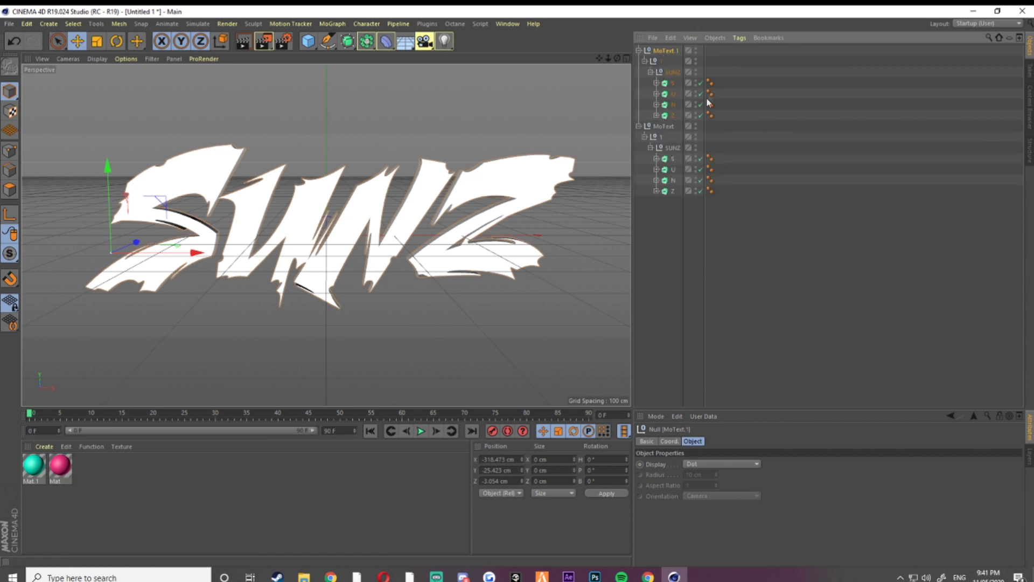
pyautogui.click(673, 83)
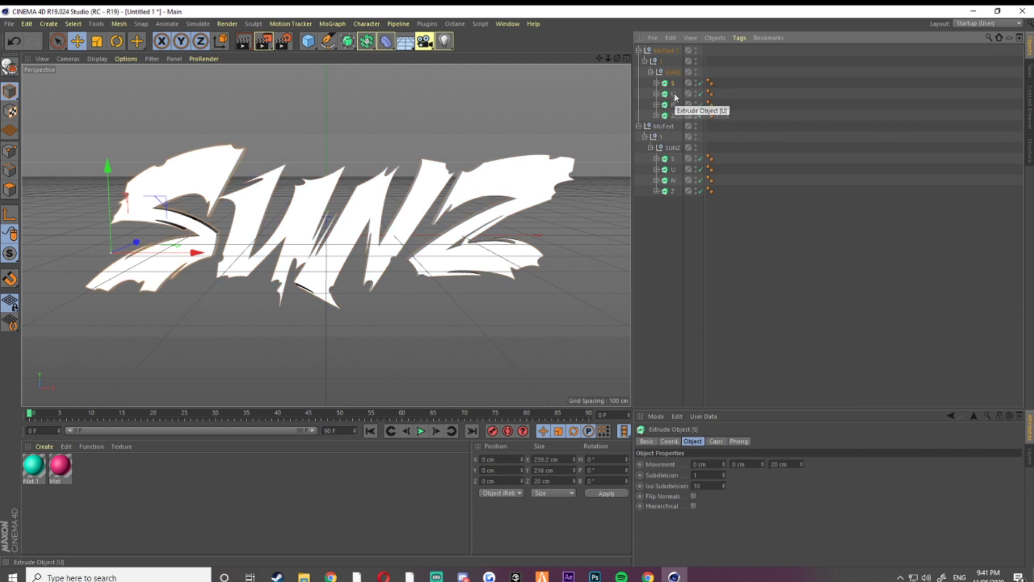
pyautogui.keyDown('shift'); pyautogui.click(673, 116); pyautogui.keyUp('shift')
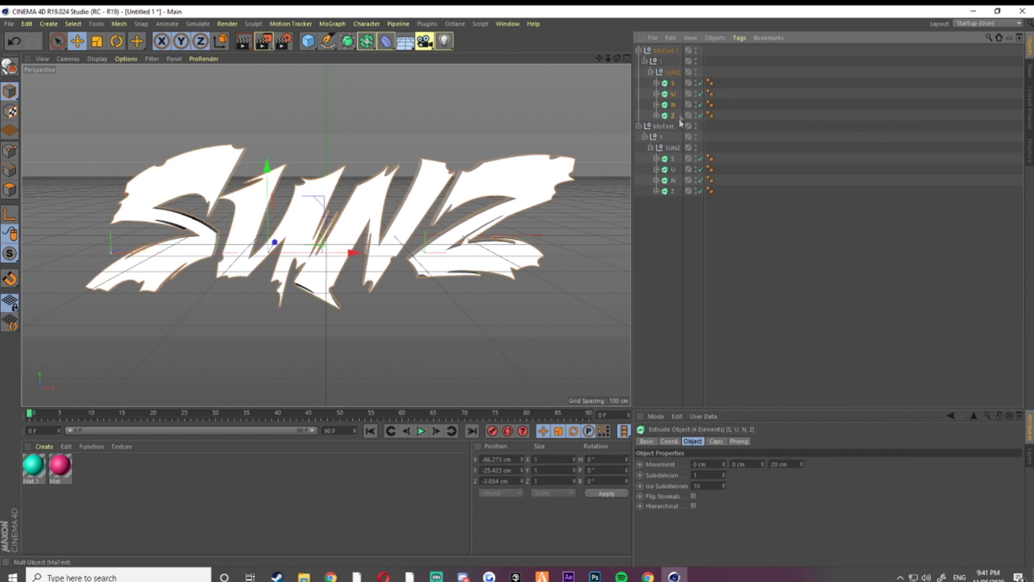
# Give the copy's letters a 2 cm Fillet Cap start and shift the copy slightly along Z
pyautogui.click(716, 442)
pyautogui.click(739, 465)
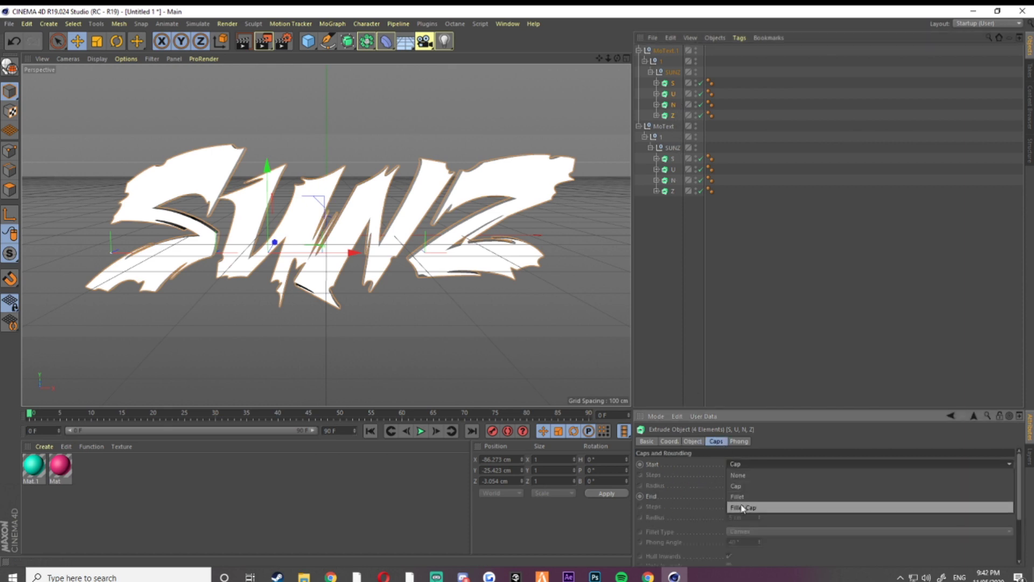
pyautogui.click(740, 509)
pyautogui.moveTo(759, 486)
pyautogui.mouseDown()
pyautogui.moveTo(759, 517)
pyautogui.moveTo(758, 481)
pyautogui.mouseUp()
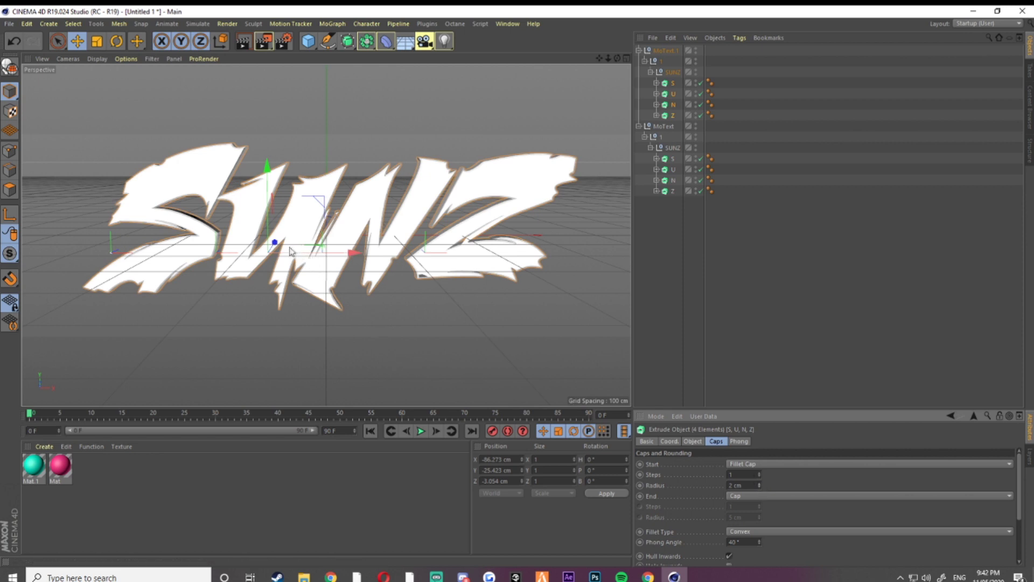
pyautogui.moveTo(278, 248); pyautogui.dragTo(277, 247)
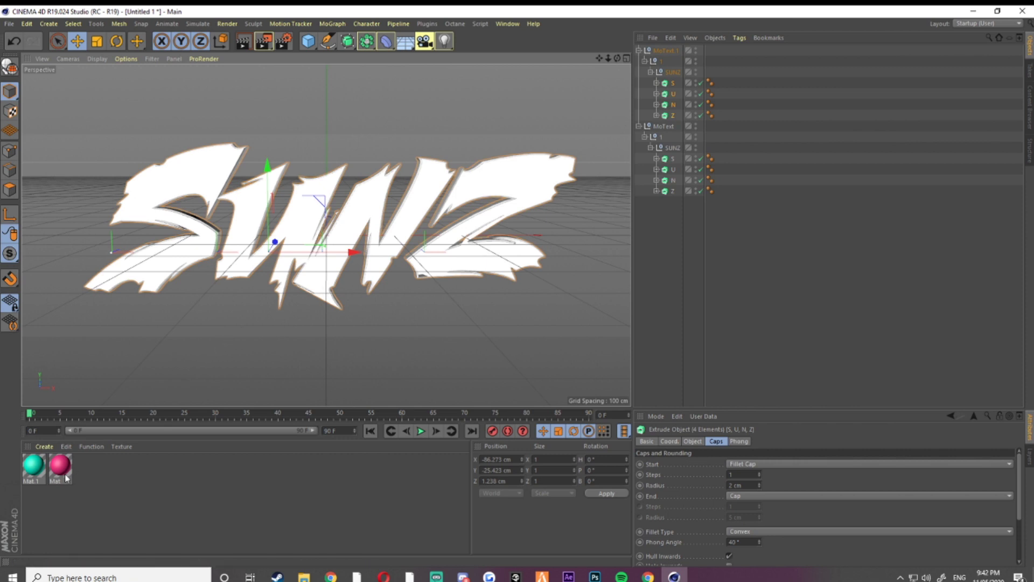
# On the copy, apply teal Mat.1 to S and N and pink Mat to U and Z
pyautogui.click(87, 478)
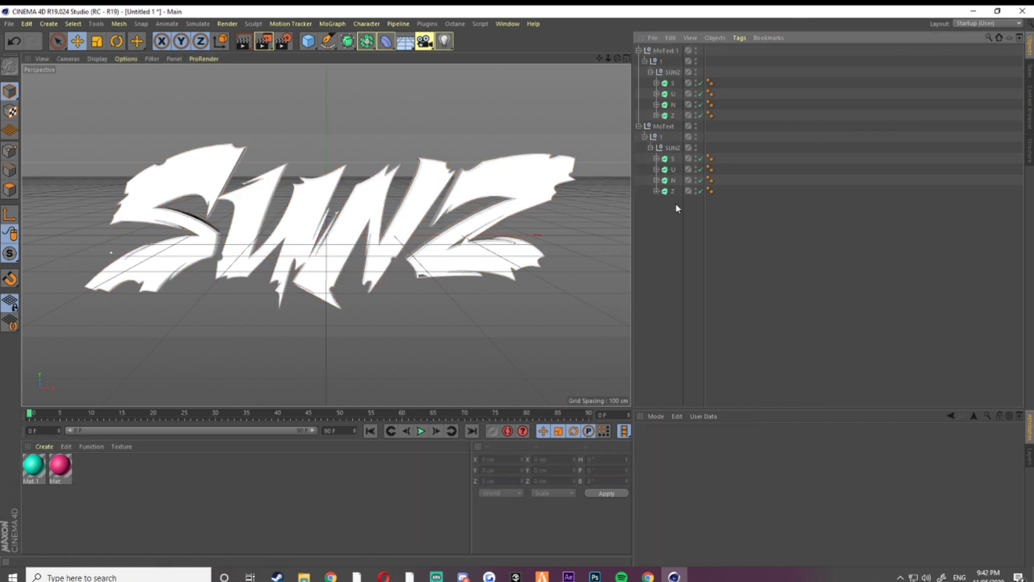
pyautogui.click(673, 83)
pyautogui.click(663, 216)
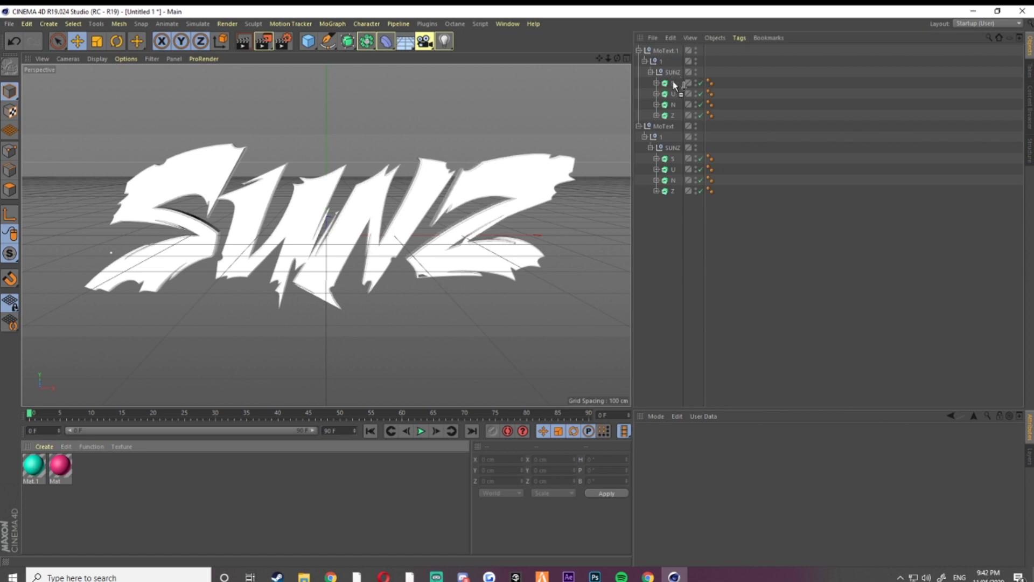
pyautogui.moveTo(673, 85); pyautogui.dragTo(674, 84)
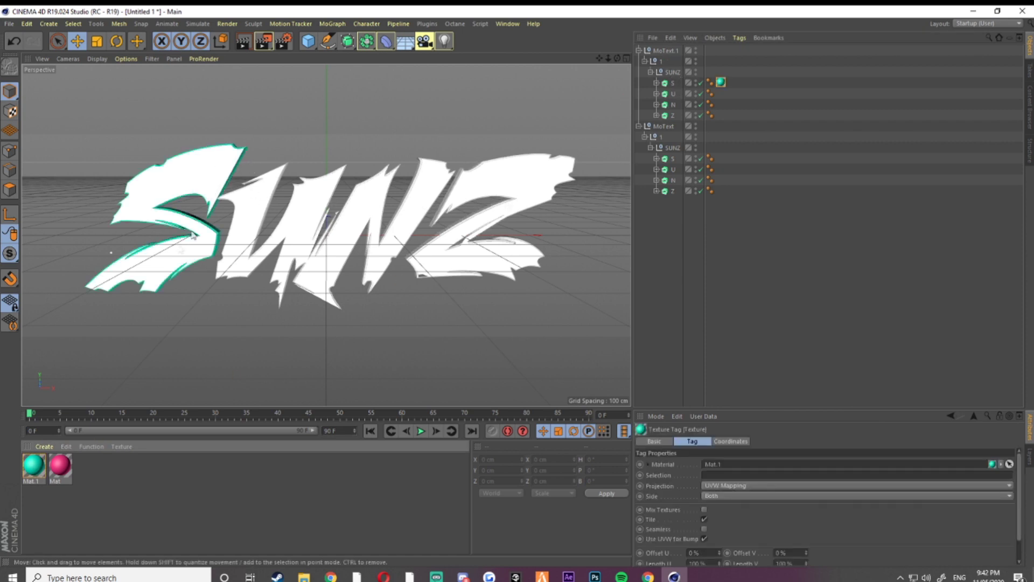
pyautogui.moveTo(33, 464); pyautogui.dragTo(673, 112)
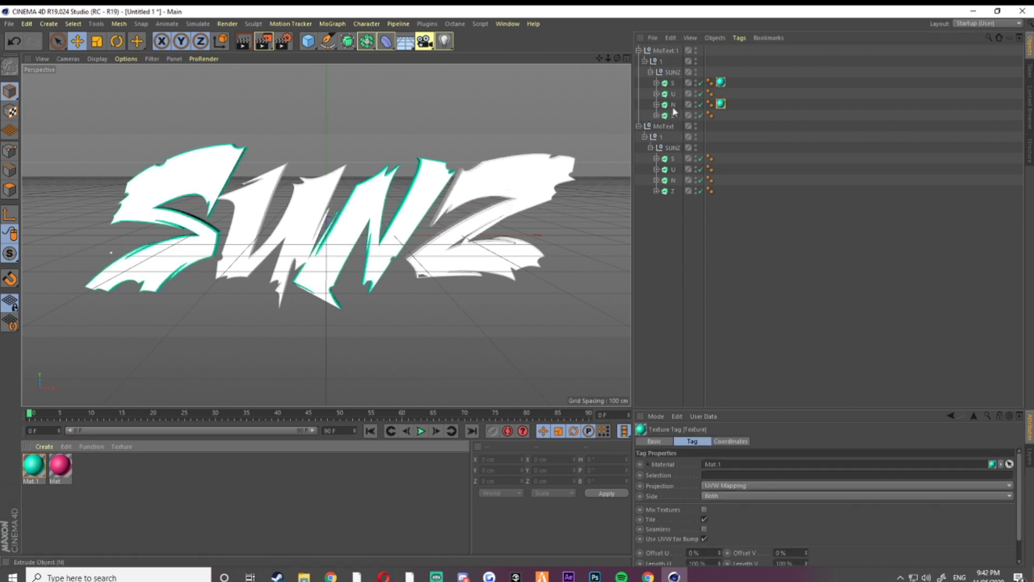
pyautogui.moveTo(578, 175); pyautogui.dragTo(673, 94)
pyautogui.moveTo(258, 348); pyautogui.dragTo(676, 116)
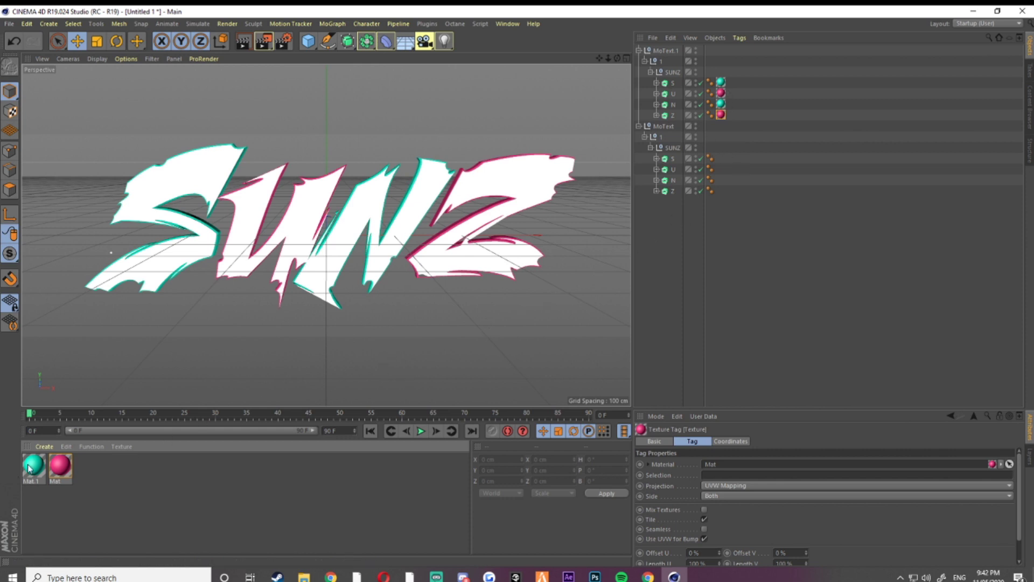
# On the original, apply teal Mat.1 to U and Z and pink Mat to S and N
pyautogui.moveTo(676, 211); pyautogui.dragTo(681, 169)
pyautogui.moveTo(38, 463); pyautogui.dragTo(671, 193)
pyautogui.moveTo(66, 462); pyautogui.dragTo(669, 161)
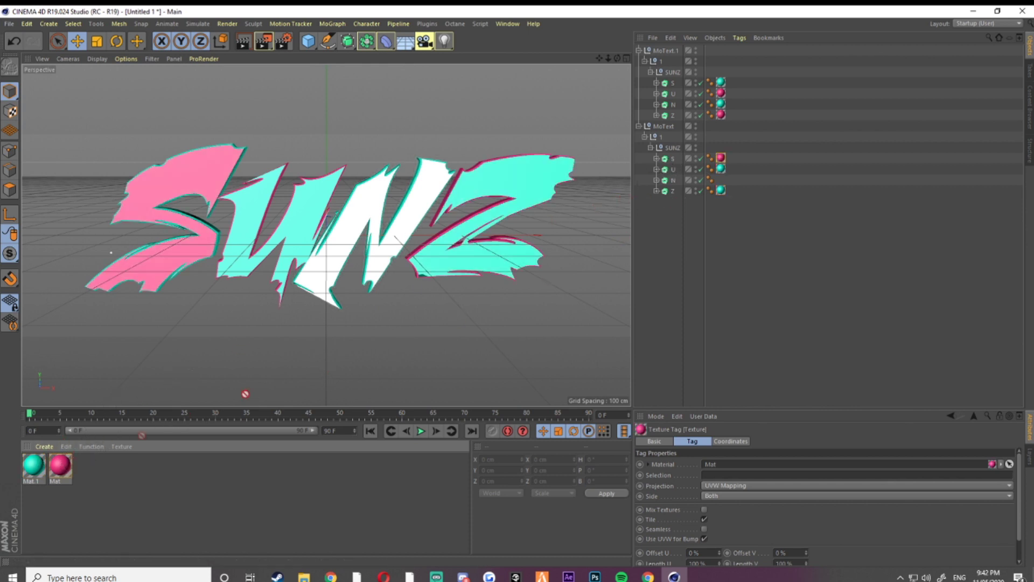
pyautogui.moveTo(675, 182); pyautogui.dragTo(674, 181)
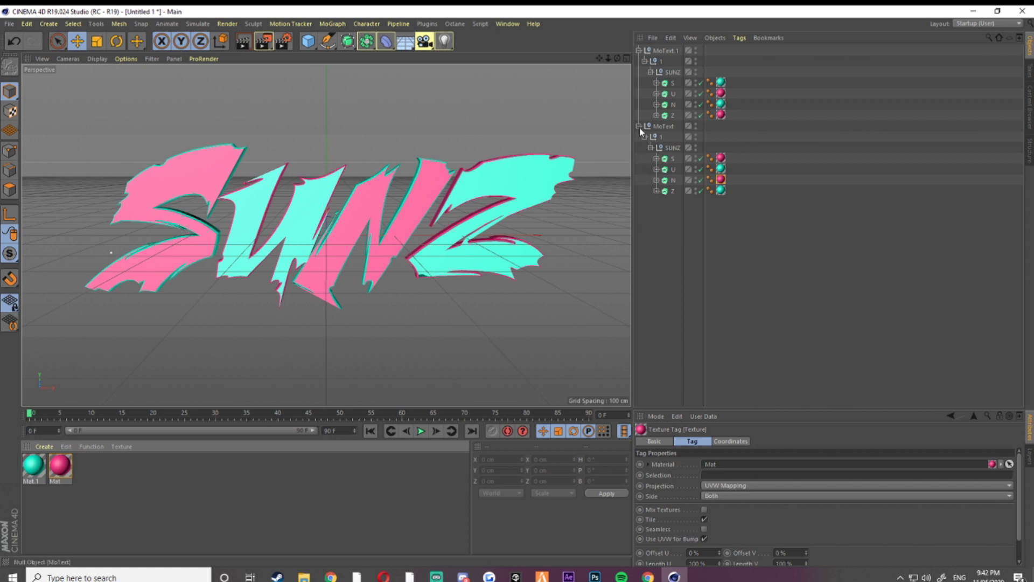
# Select all eight letter extrudes and raise their Movement Z depth from 20 cm to 100 cm
pyautogui.click(673, 115)
pyautogui.keyDown('shift'); pyautogui.click(673, 83); pyautogui.keyUp('shift')
pyautogui.keyDown('ctrl'); pyautogui.click(673, 159); pyautogui.keyUp('ctrl')
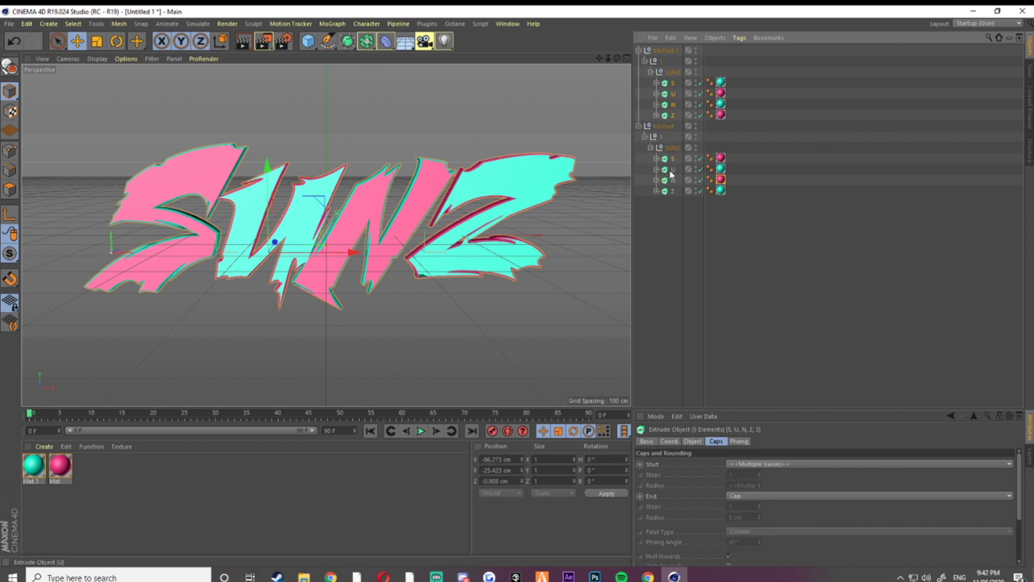
pyautogui.keyDown('ctrl'); pyautogui.click(673, 191); pyautogui.keyUp('ctrl')
pyautogui.click(694, 442)
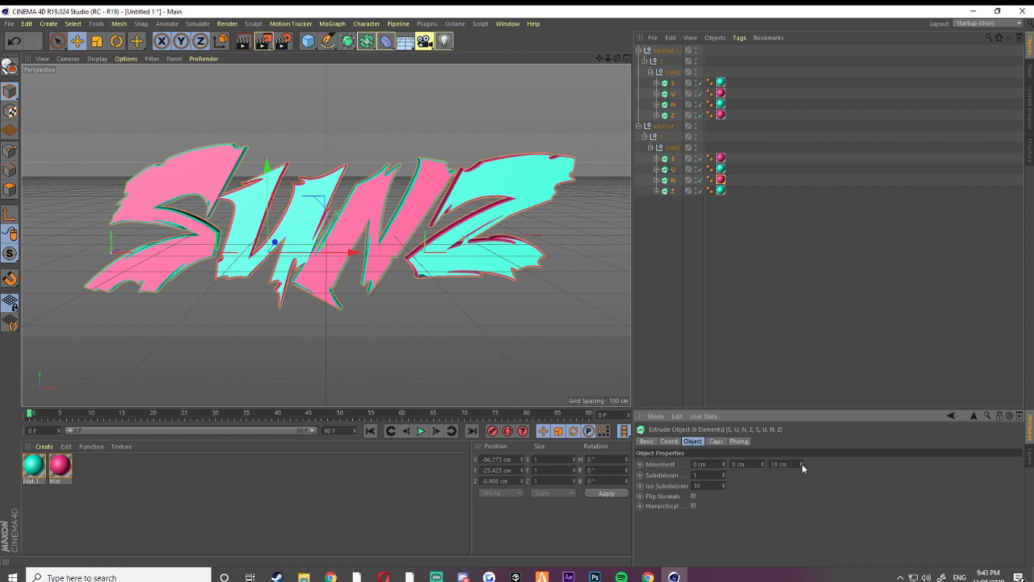
pyautogui.moveTo(801, 464); pyautogui.dragTo(800, 433)
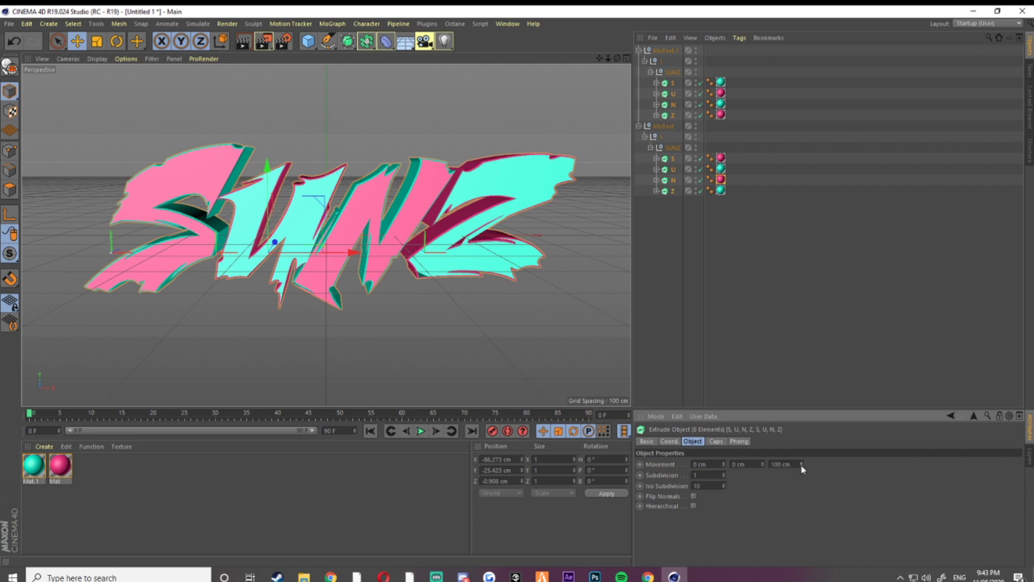
pyautogui.click(658, 208)
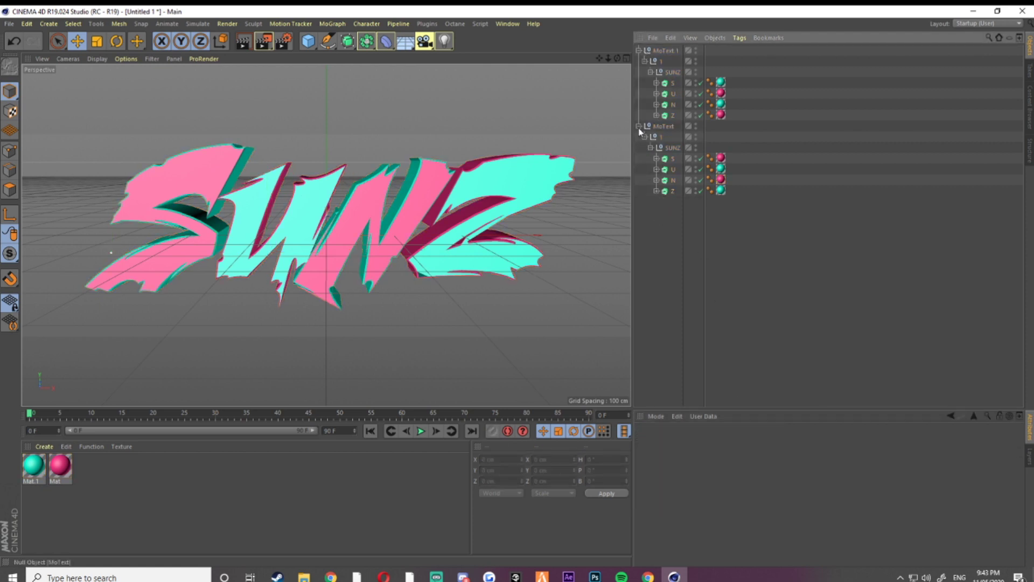
pyautogui.click(639, 126)
pyautogui.click(638, 51)
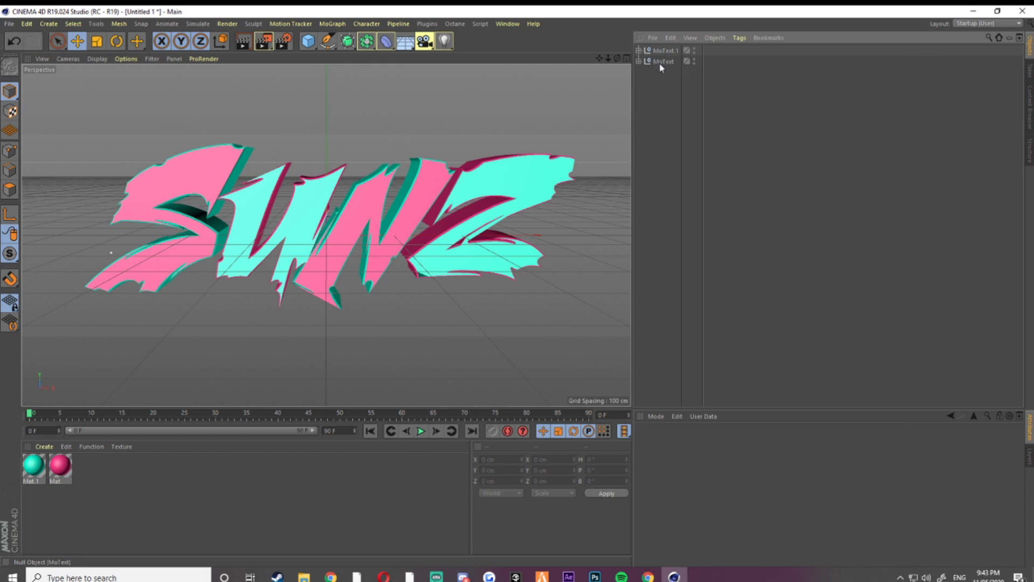
pyautogui.click(661, 61)
pyautogui.keyDown('ctrl'); pyautogui.click(660, 48); pyautogui.keyUp('ctrl')
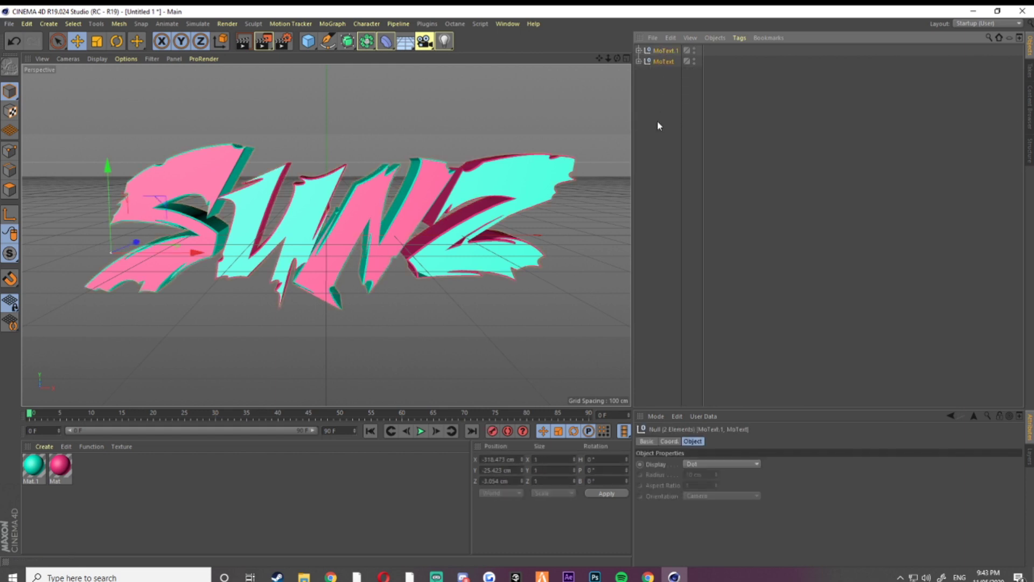
pyautogui.hotkey('alt', 'g')
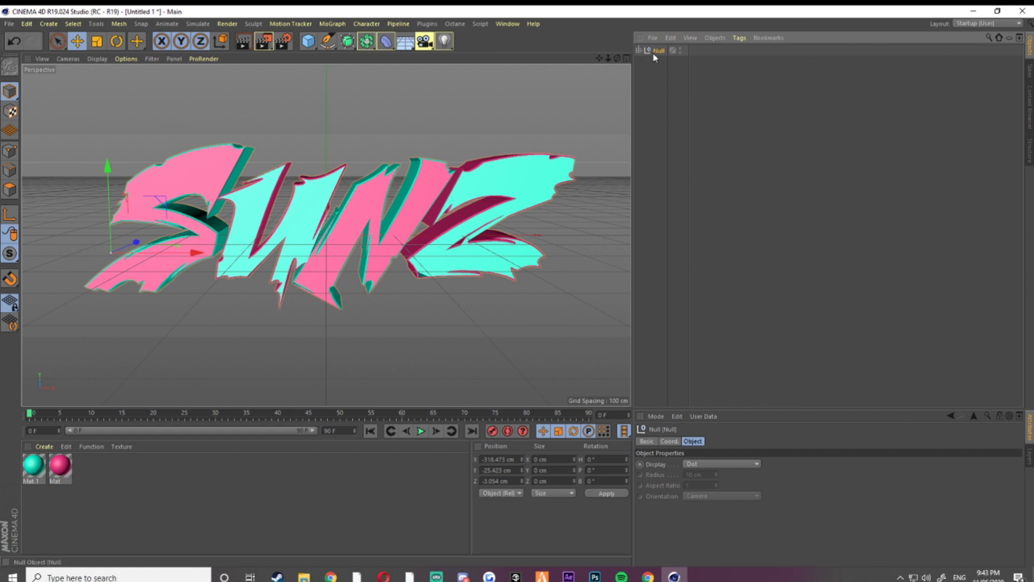
pyautogui.click(680, 48)
pyautogui.click(680, 48)
# Add a Wrap deformer inside the Null and set Width 1233 cm, Radius 463 cm
pyautogui.click(390, 48)
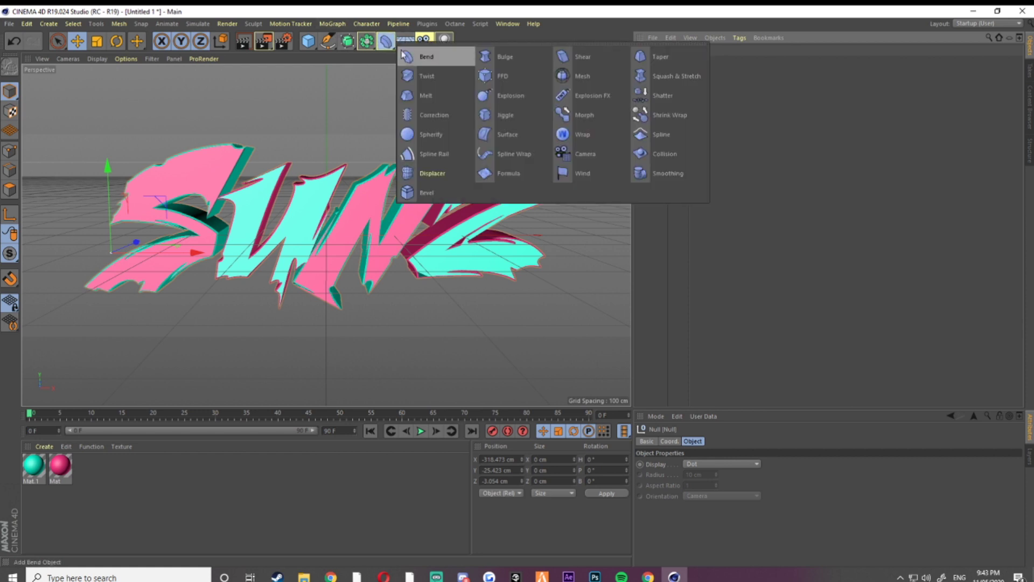
pyautogui.click(585, 134)
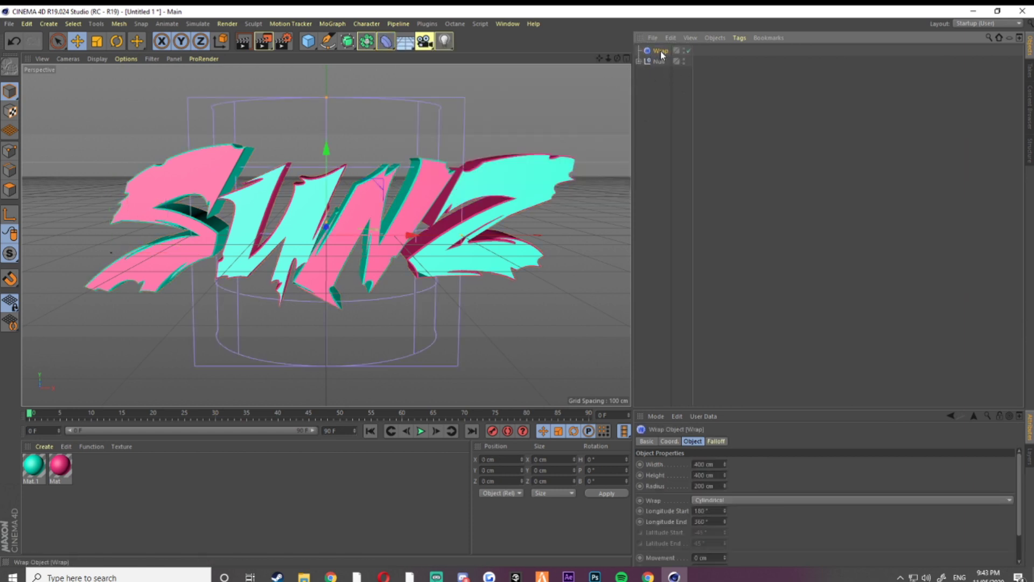
pyautogui.moveTo(661, 54); pyautogui.dragTo(662, 64)
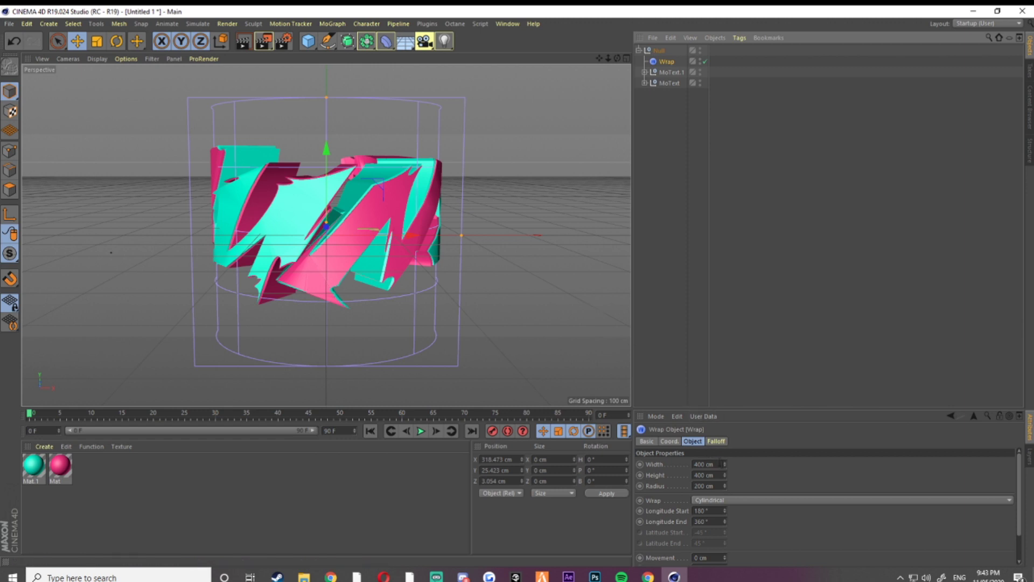
pyautogui.moveTo(724, 466); pyautogui.dragTo(819, 466)
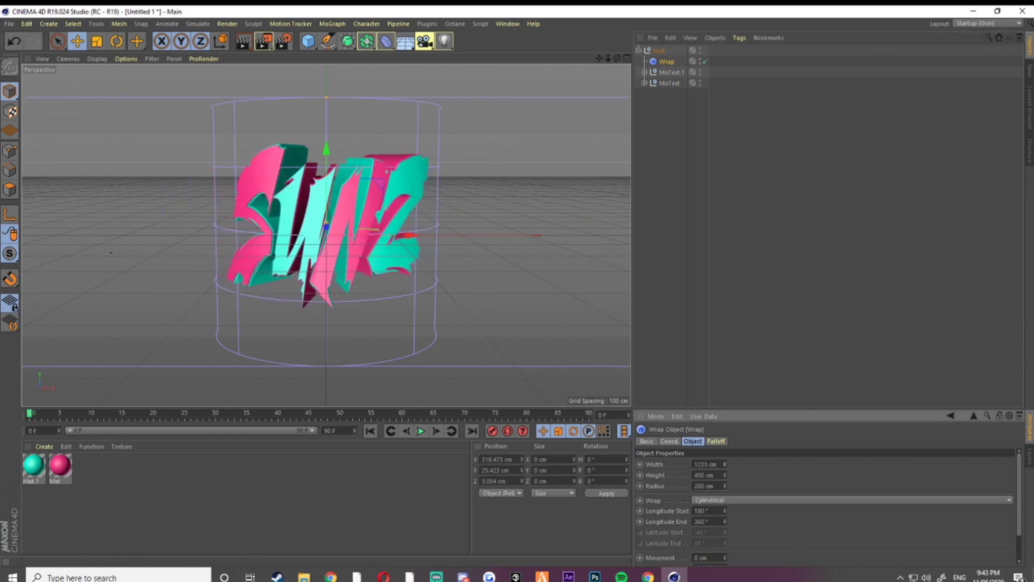
pyautogui.moveTo(725, 486); pyautogui.dragTo(813, 486)
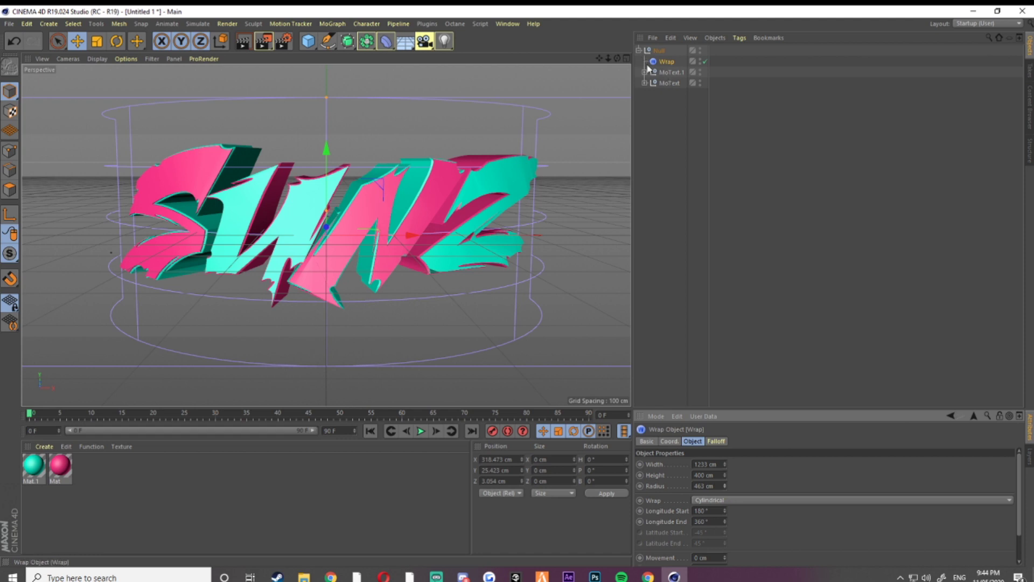
# Tilt the Null holding the SUNZ text back to about -25.8° pitch
pyautogui.click(659, 51)
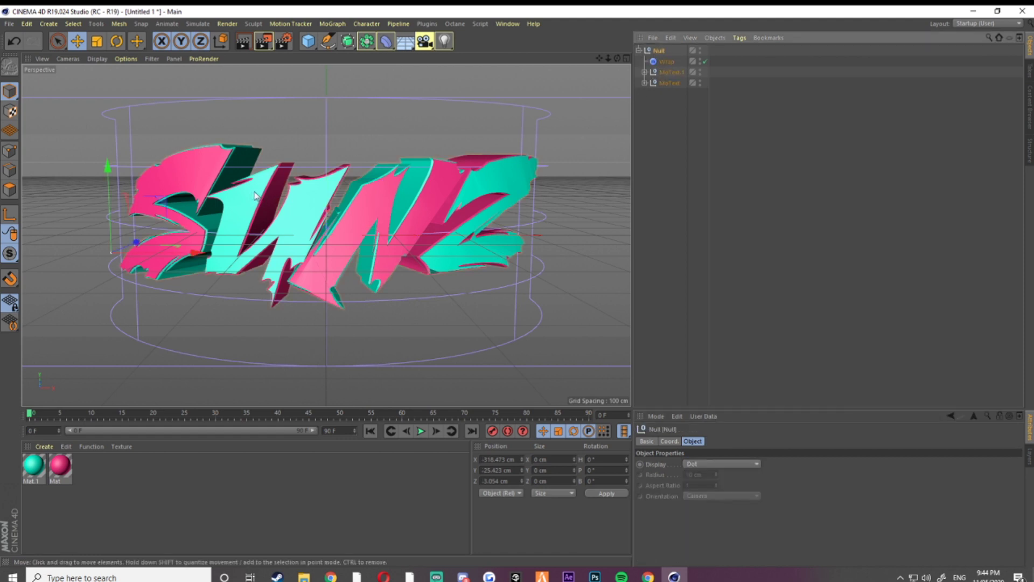
pyautogui.press('r')
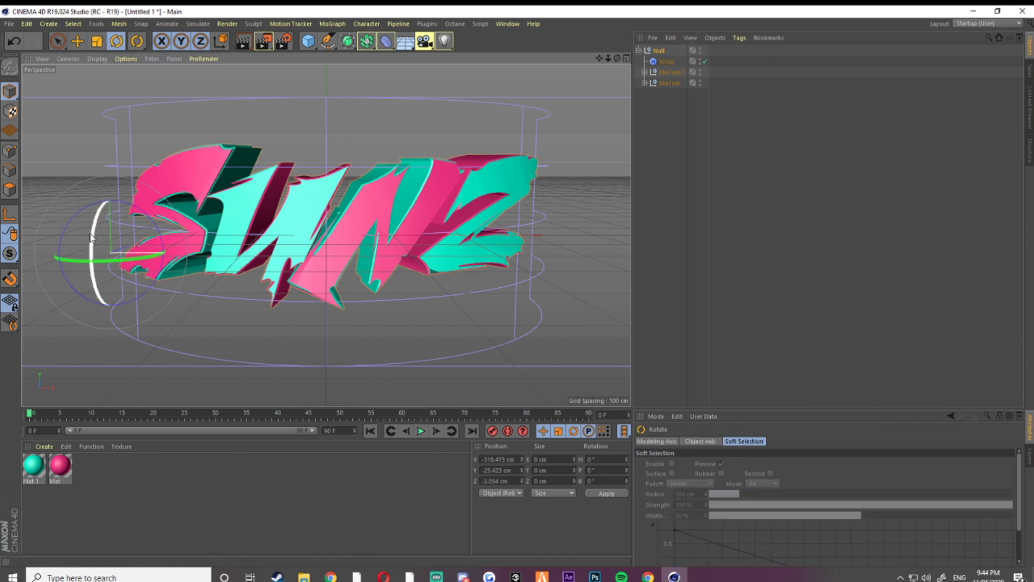
pyautogui.moveTo(92, 231); pyautogui.dragTo(95, 208)
# Reposition the text group vertically and scale it up with its wrap
pyautogui.press('e')
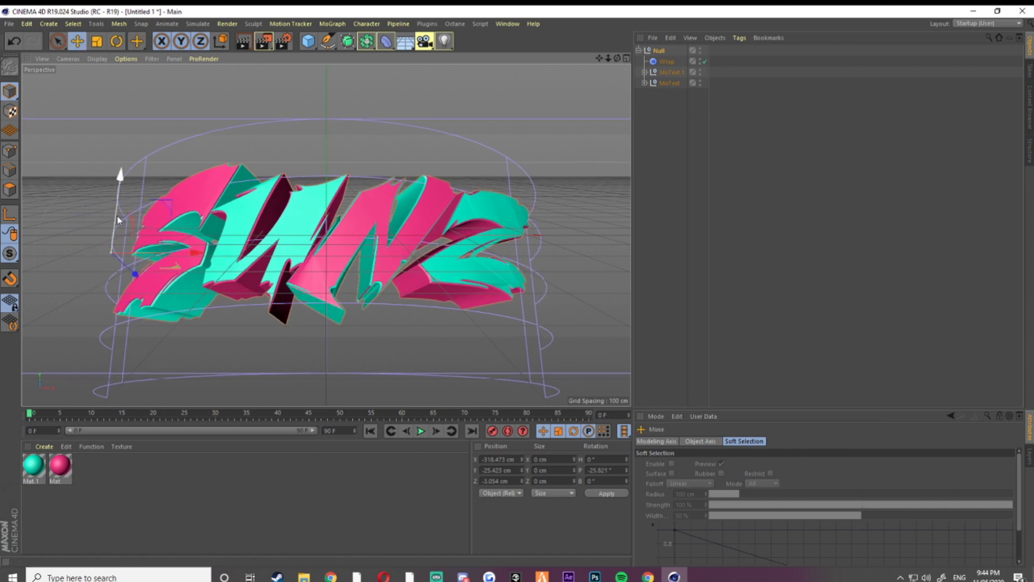
pyautogui.moveTo(118, 171); pyautogui.dragTo(118, 209)
pyautogui.press('t')
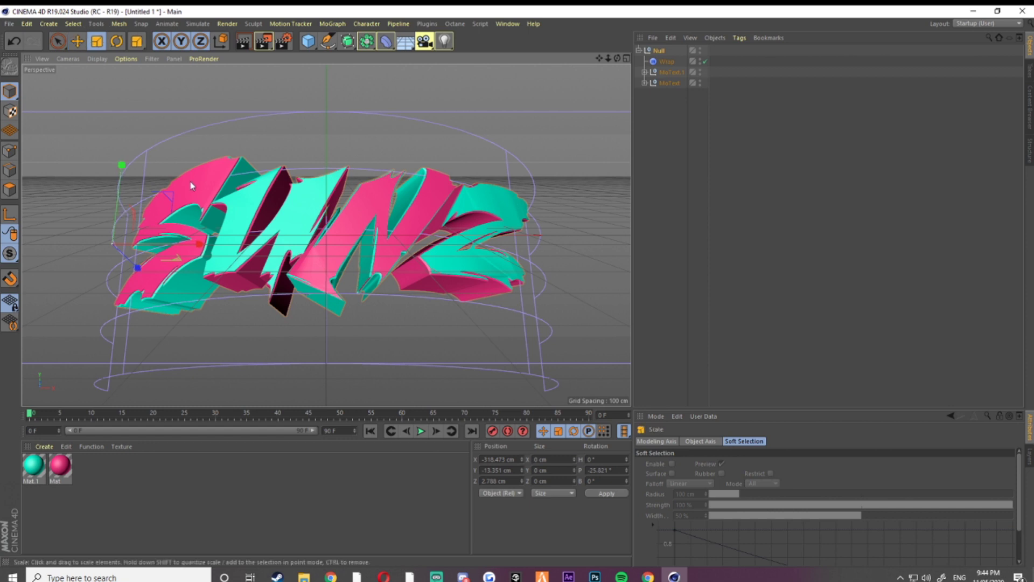
pyautogui.moveTo(195, 186); pyautogui.dragTo(288, 180)
pyautogui.press('e')
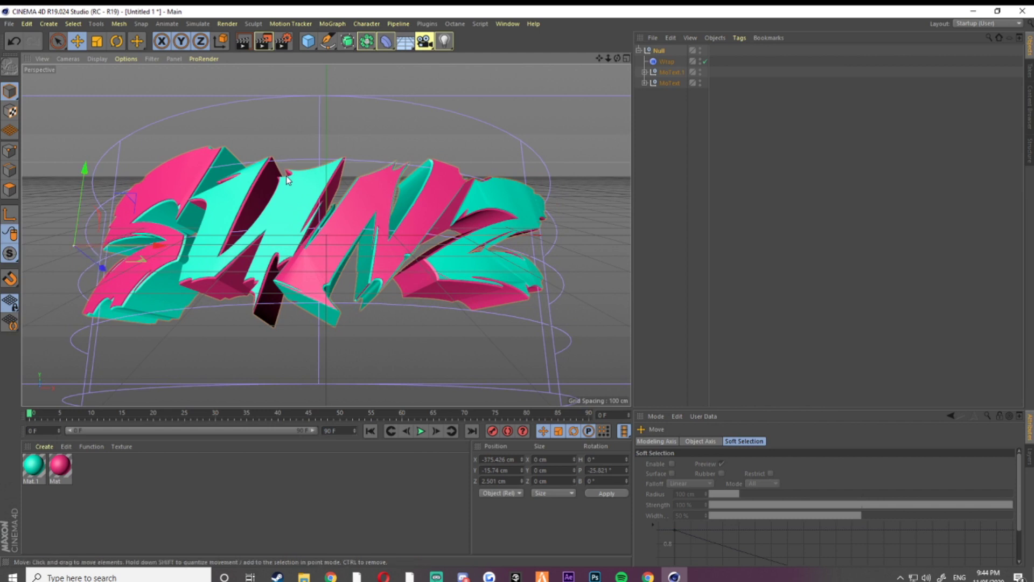
pyautogui.click(643, 122)
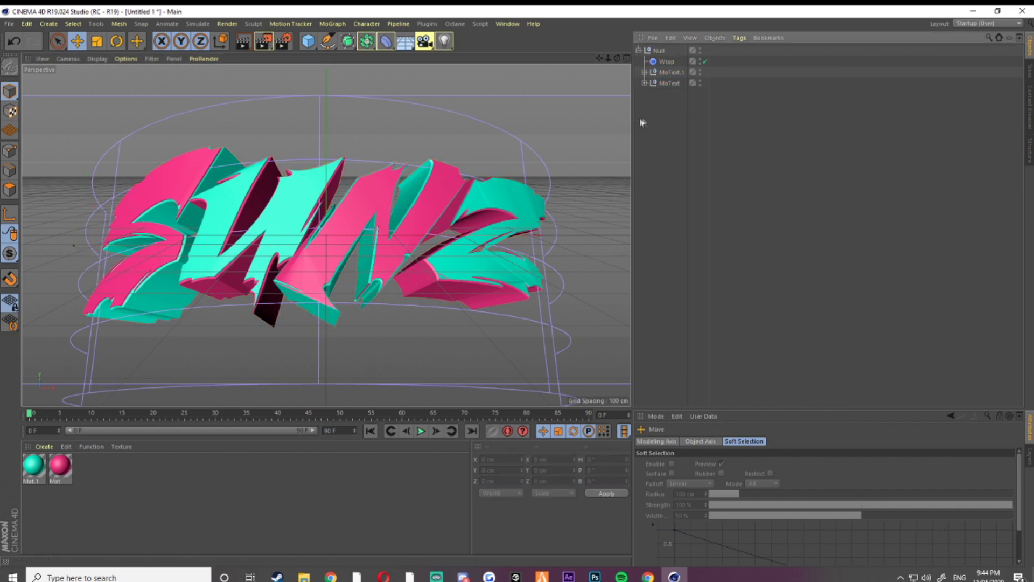
# Raise and rotate the N letters of both MoText objects together
pyautogui.click(645, 72)
pyautogui.click(644, 147)
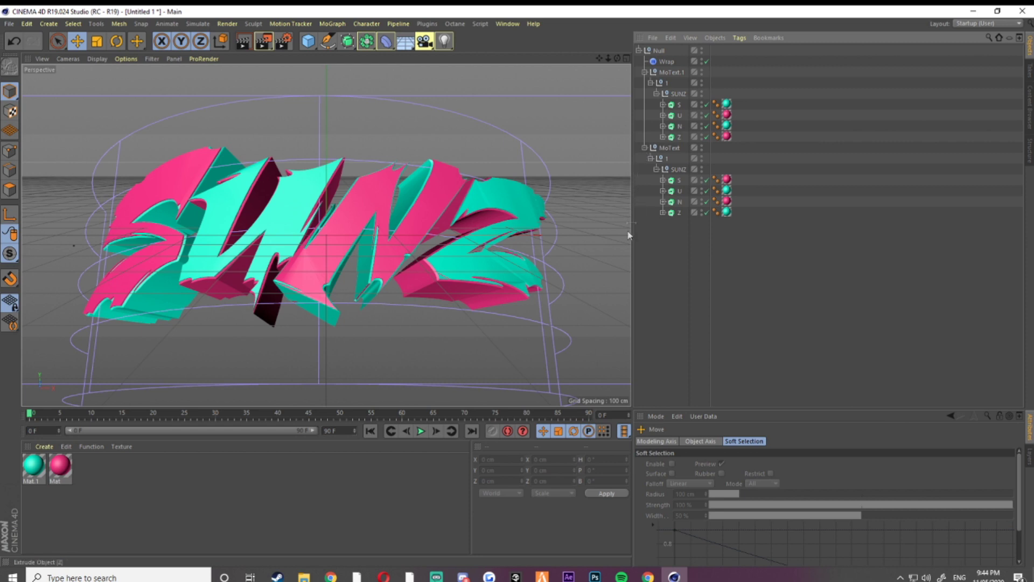
pyautogui.click(680, 202)
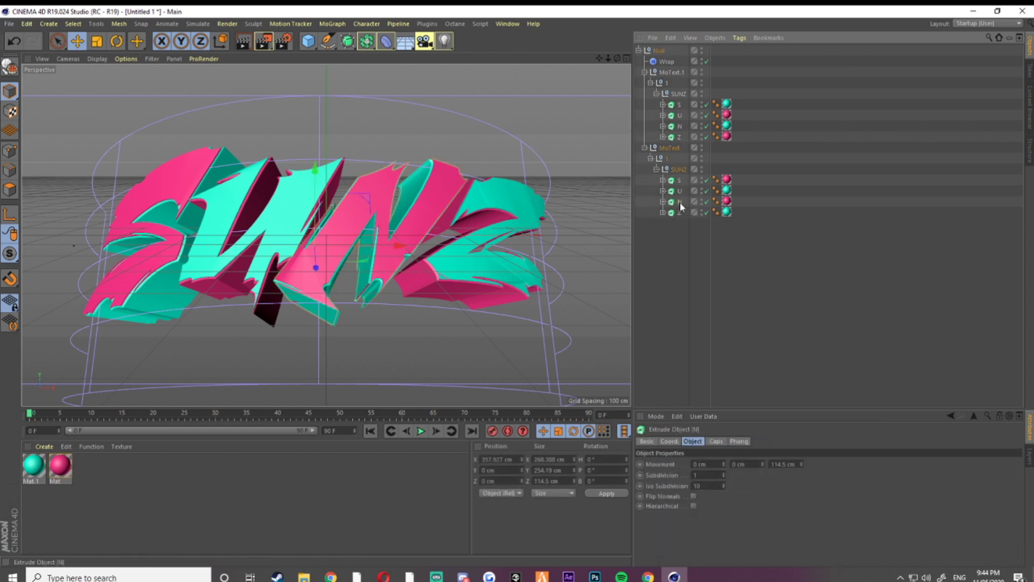
pyautogui.keyDown('ctrl'); pyautogui.click(679, 126); pyautogui.keyUp('ctrl')
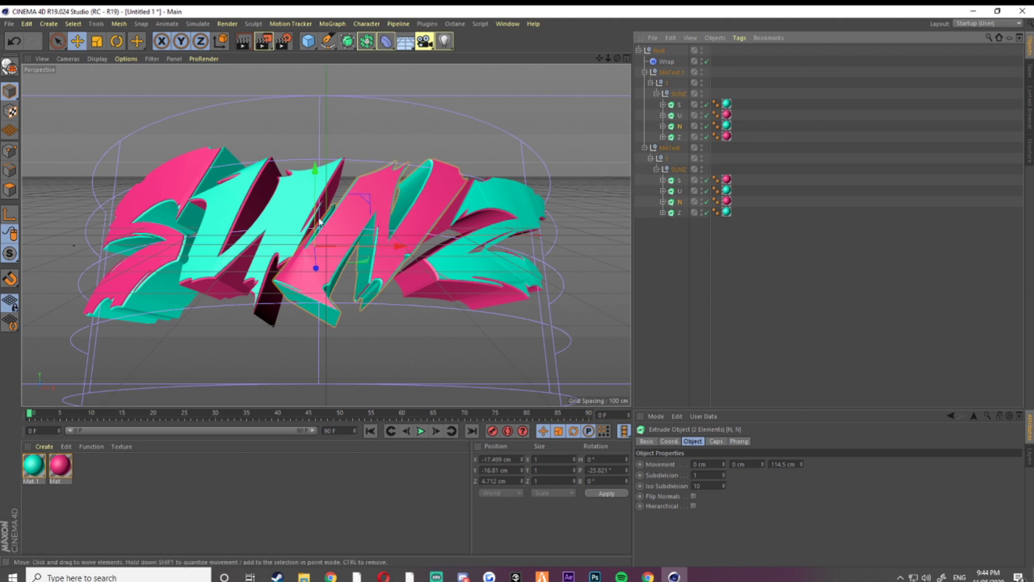
pyautogui.moveTo(314, 266); pyautogui.dragTo(353, 239)
pyautogui.press('r')
pyautogui.press('e')
# Shift the paired Z letters up-right, nudge the U letters right, and shift the S letters
pyautogui.click(679, 212)
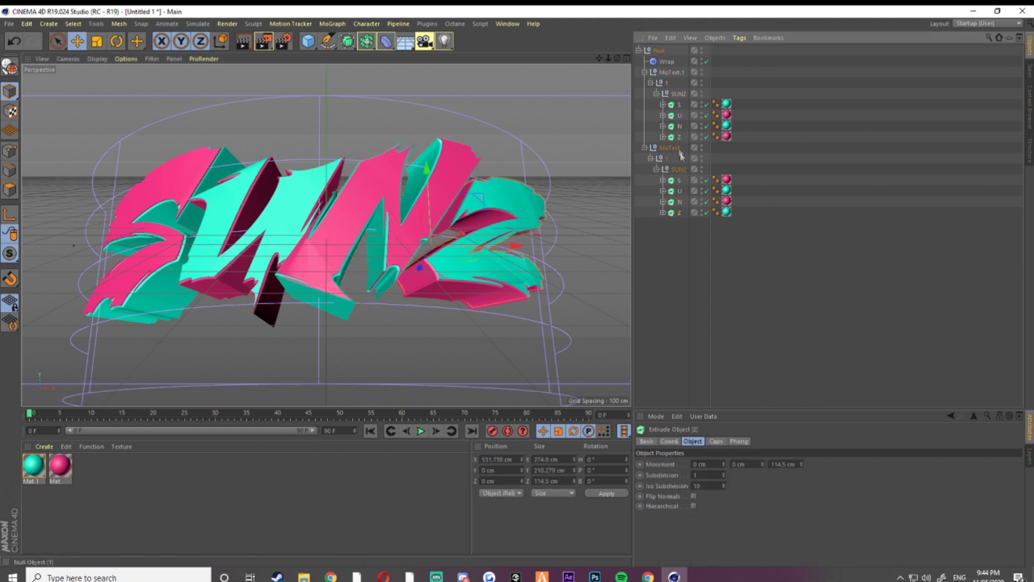
pyautogui.keyDown('ctrl'); pyautogui.click(676, 139); pyautogui.keyUp('ctrl')
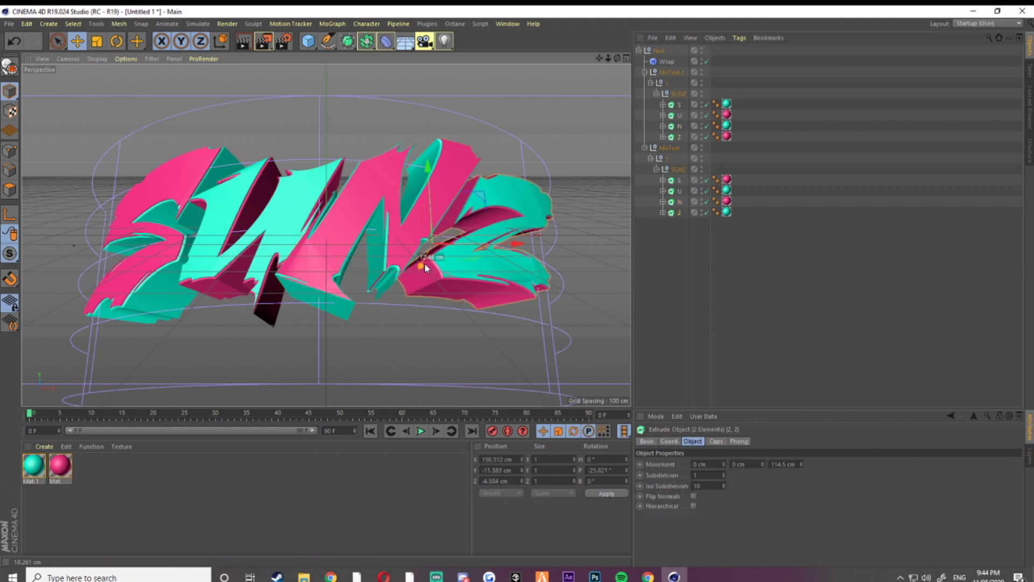
pyautogui.moveTo(425, 262); pyautogui.dragTo(457, 239)
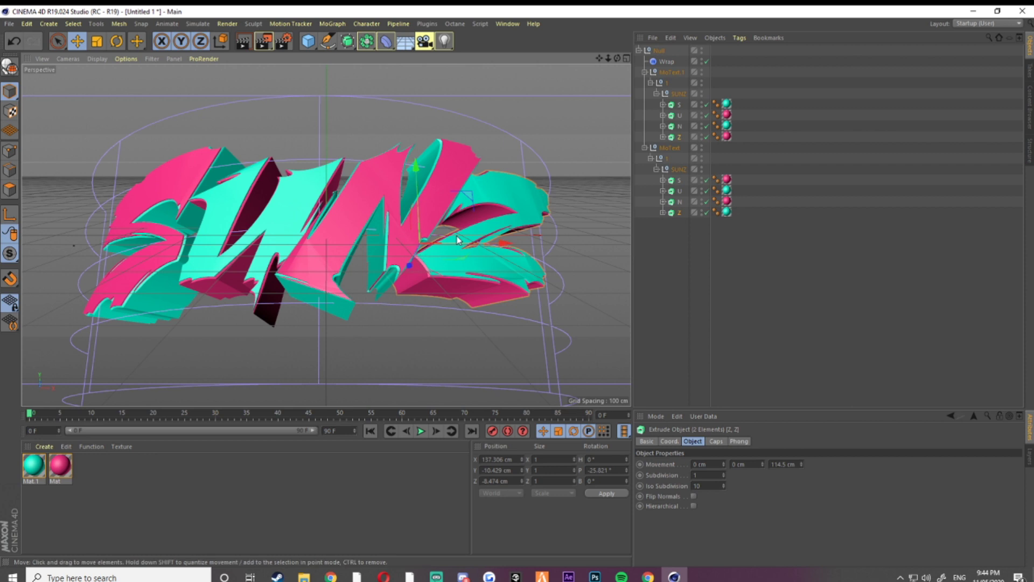
pyautogui.click(680, 190)
pyautogui.keyDown('ctrl'); pyautogui.click(679, 115); pyautogui.keyUp('ctrl')
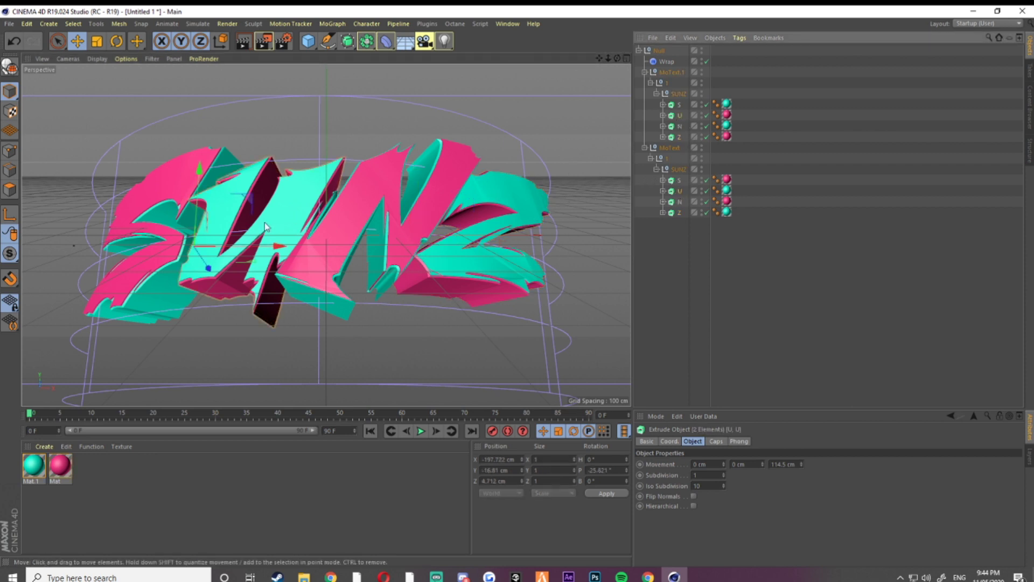
pyautogui.moveTo(266, 226); pyautogui.dragTo(270, 222)
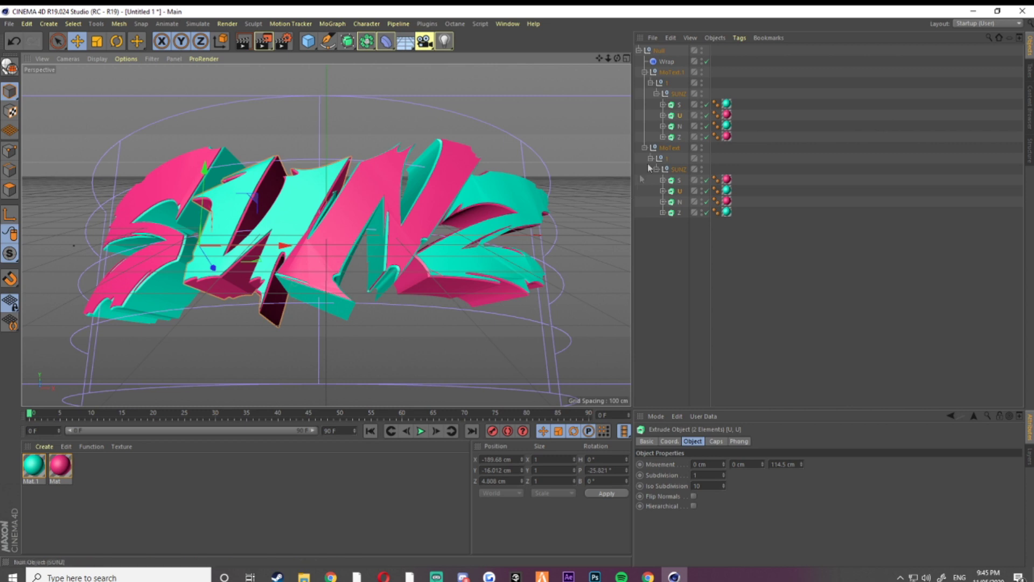
pyautogui.click(678, 105)
pyautogui.keyDown('ctrl'); pyautogui.click(678, 180); pyautogui.keyUp('ctrl')
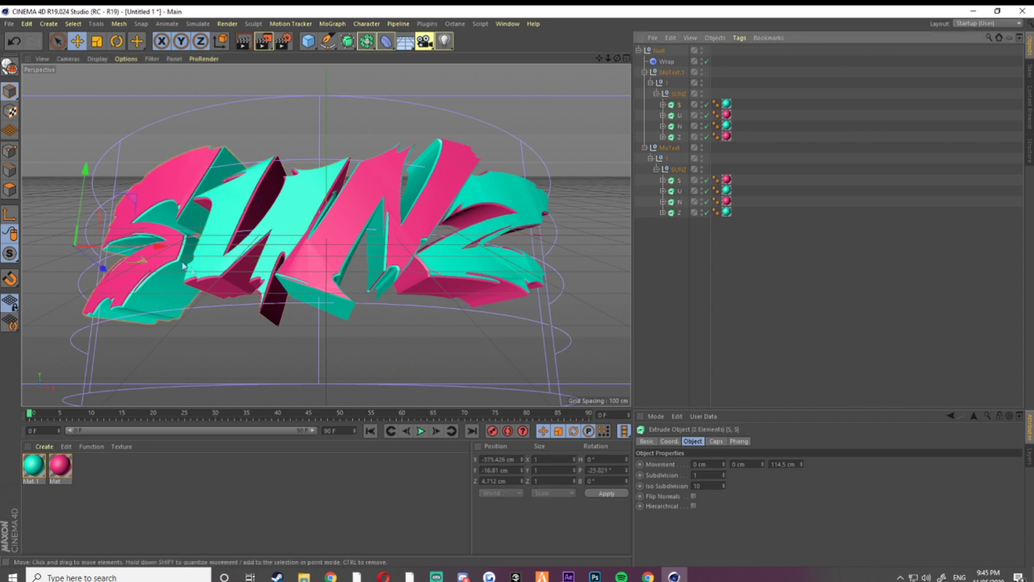
pyautogui.moveTo(183, 265); pyautogui.dragTo(112, 274)
pyautogui.click(676, 257)
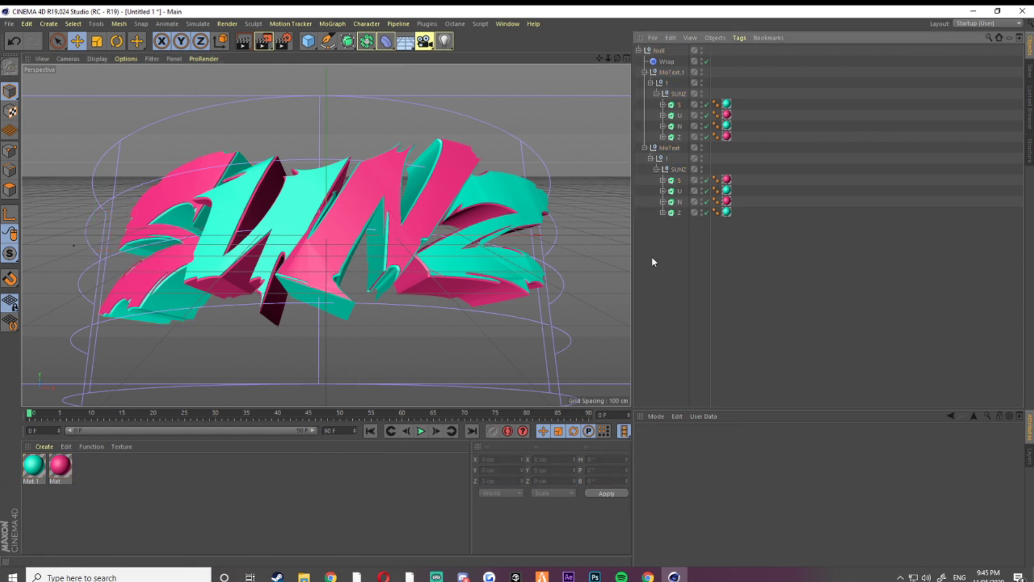
# Add an area light above the text, tilted to -57.6° pitch and widened, then duplicate it
pyautogui.click(639, 50)
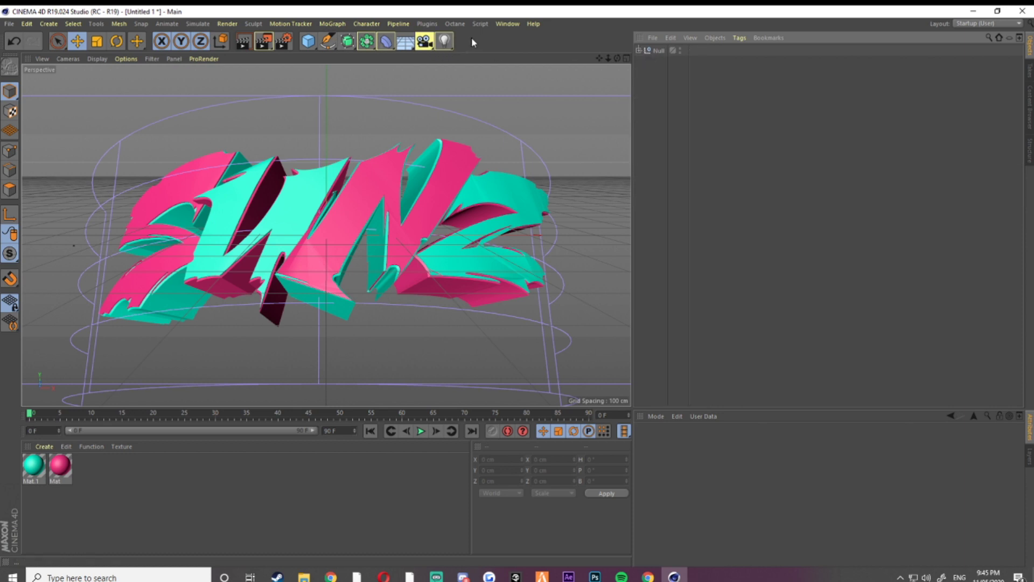
pyautogui.click(443, 41)
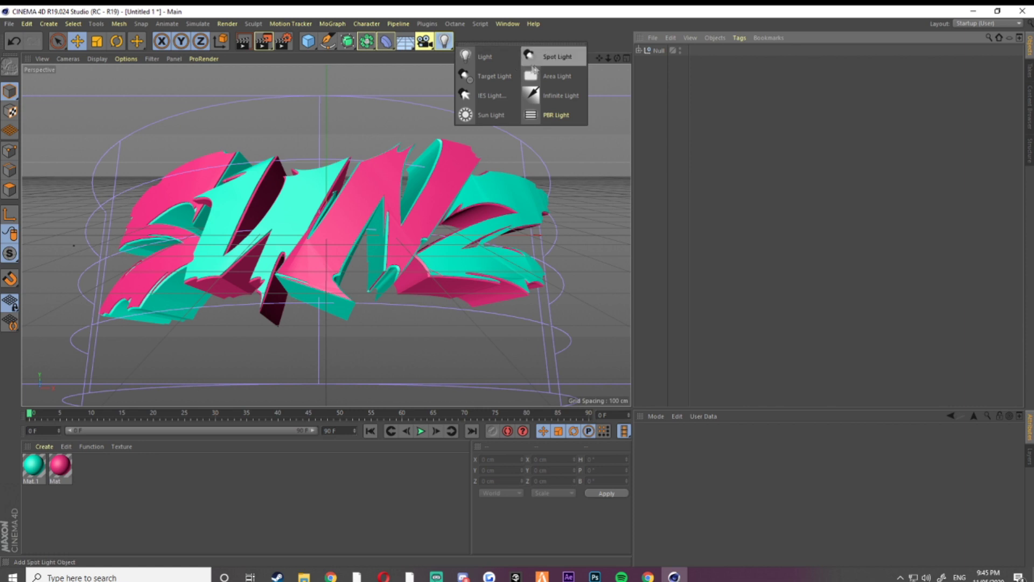
pyautogui.click(556, 76)
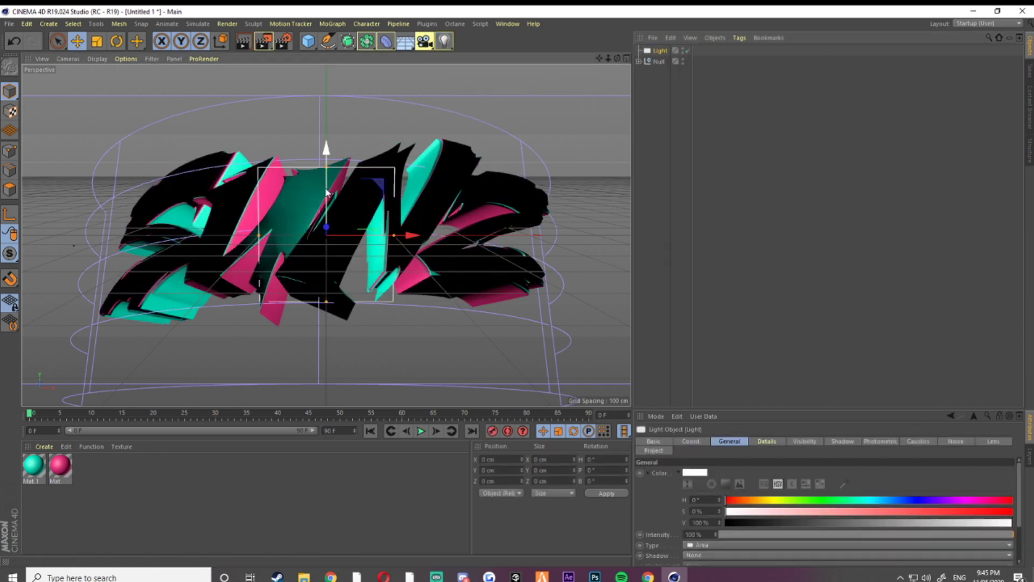
pyautogui.moveTo(327, 183); pyautogui.dragTo(327, 143)
pyautogui.press('r')
pyautogui.press('e')
pyautogui.moveTo(397, 124); pyautogui.dragTo(566, 124)
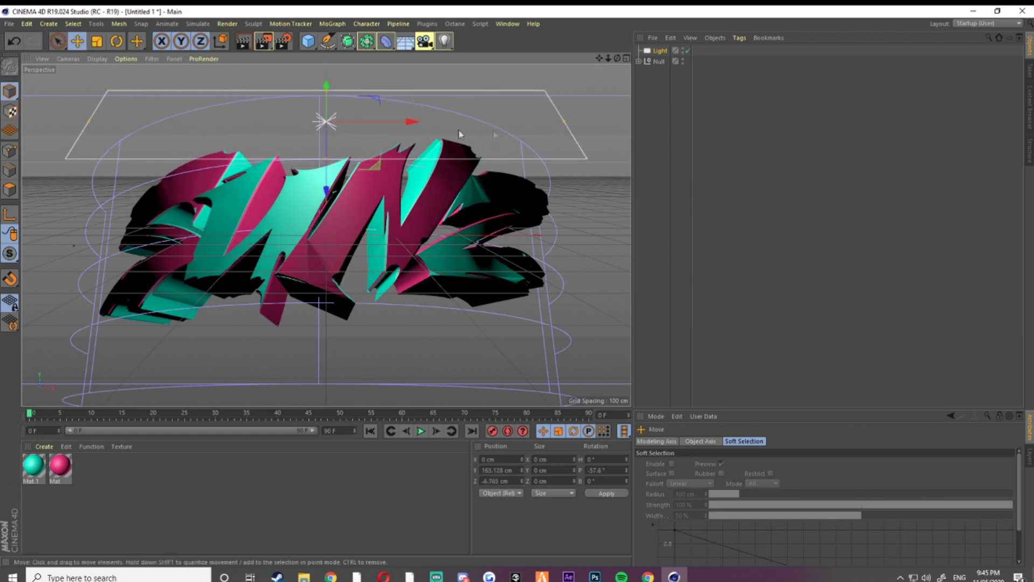
pyautogui.moveTo(340, 104); pyautogui.dragTo(323, 119)
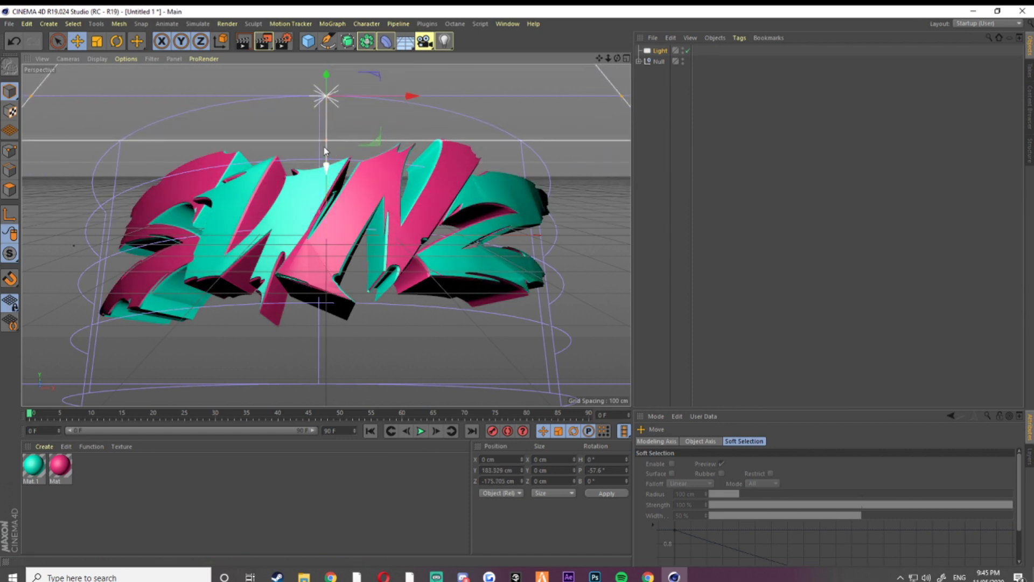
pyautogui.hotkey('ctrl', 'c')
pyautogui.hotkey('ctrl', 'v')
# Move the copied light below the text and dim it to 61% intensity
pyautogui.moveTo(337, 116)
pyautogui.mouseDown()
pyautogui.moveTo(335, 259)
pyautogui.moveTo(350, 274)
pyautogui.mouseUp()
pyautogui.press('r')
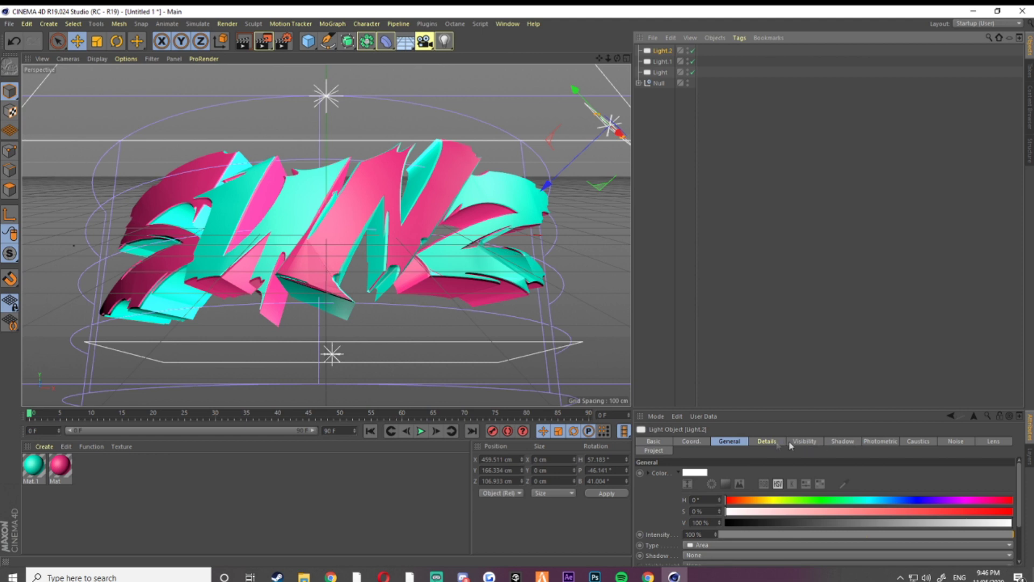
pyautogui.scroll(-2, 658, 499)
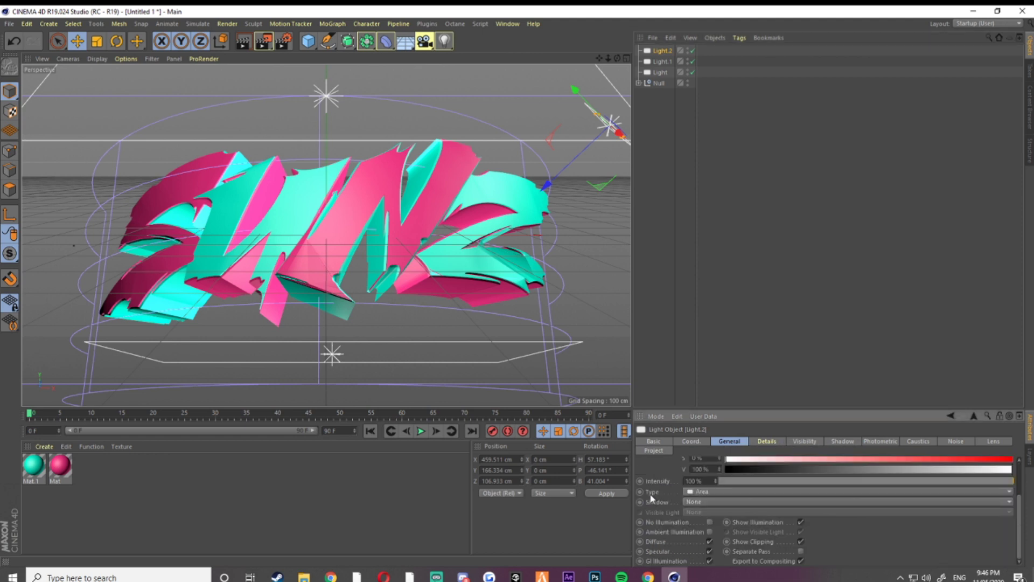
pyautogui.moveTo(978, 480); pyautogui.dragTo(902, 482)
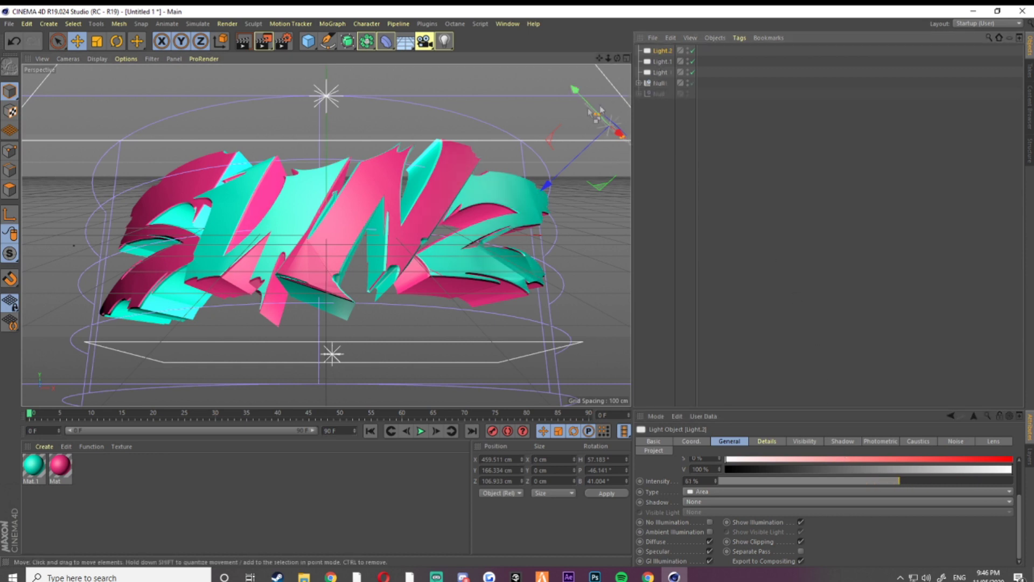
# Duplicate it as Light.3, placed left of the text and rotated to face it
pyautogui.hotkey('ctrl', 'c')
pyautogui.hotkey('ctrl', 'v')
pyautogui.moveTo(518, 141); pyautogui.dragTo(84, 211)
pyautogui.press('r')
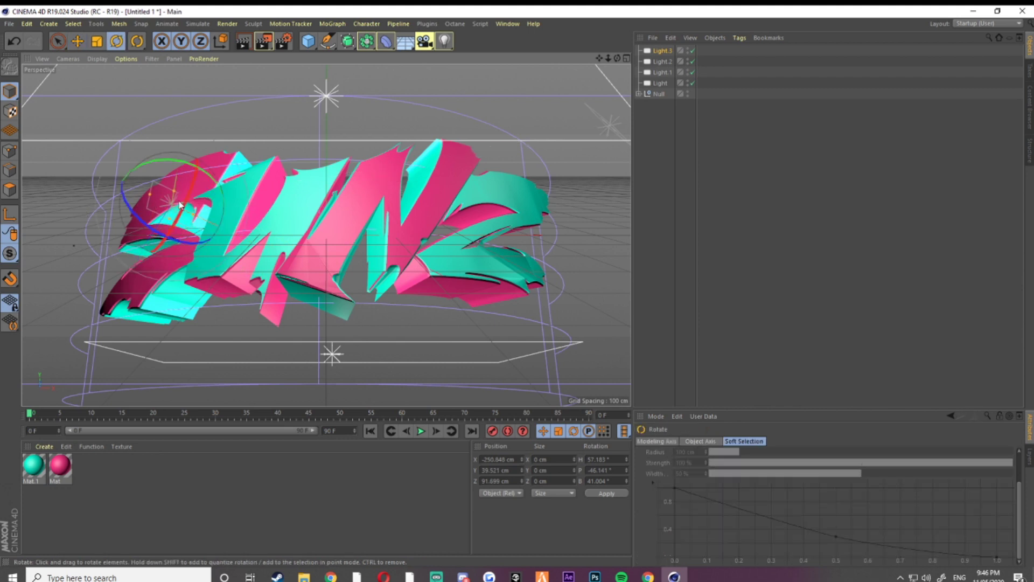
pyautogui.moveTo(161, 194); pyautogui.dragTo(111, 224)
pyautogui.press('e')
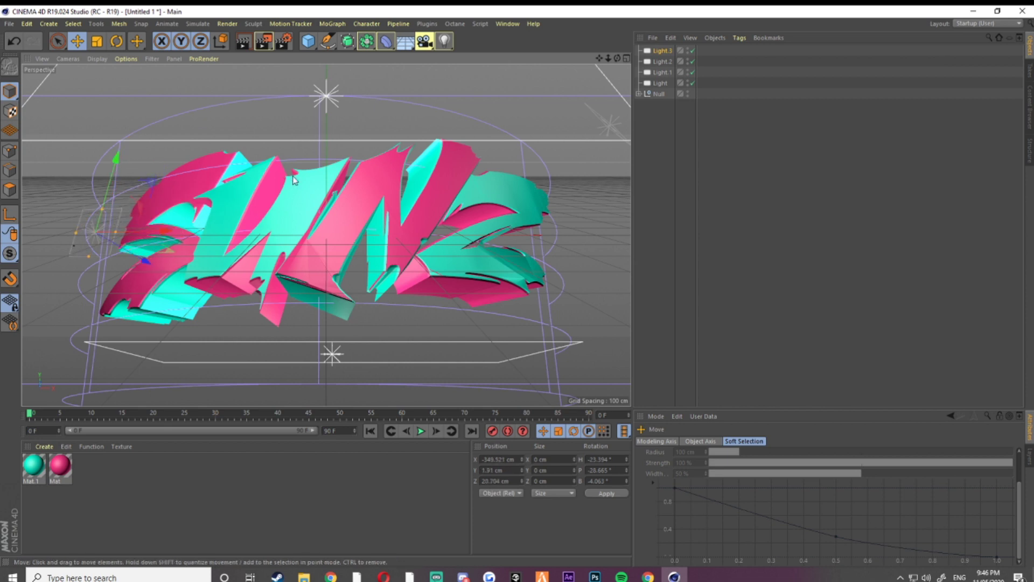
# Narrow the top area light's rectangle and lower it toward the text
pyautogui.click(661, 82)
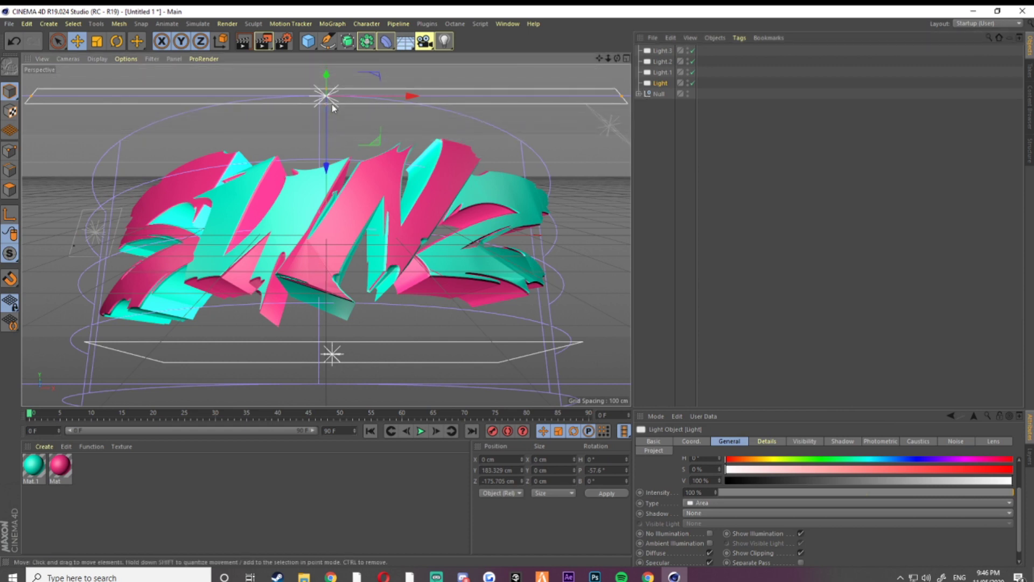
pyautogui.moveTo(609, 100); pyautogui.dragTo(509, 104)
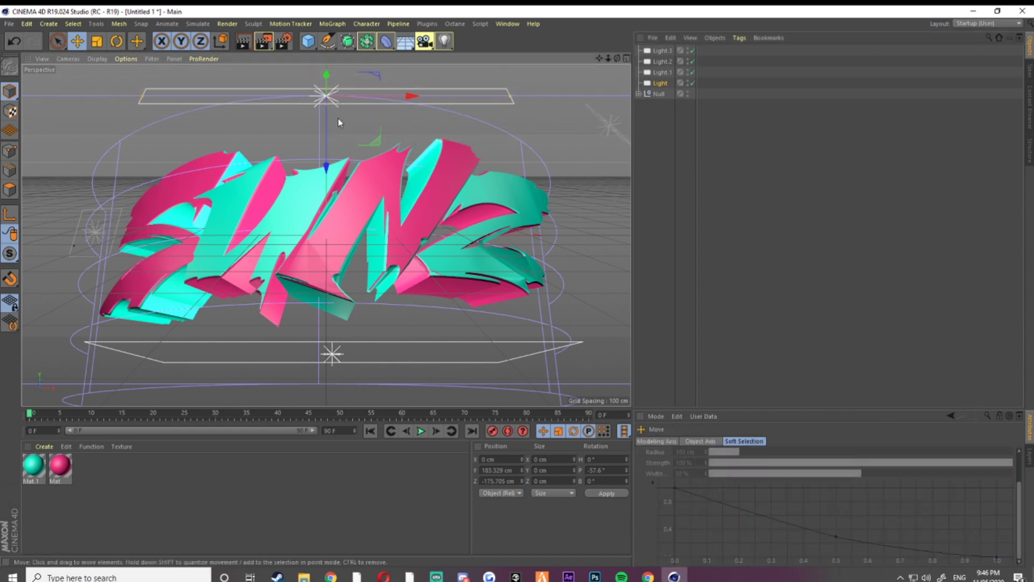
pyautogui.moveTo(327, 125); pyautogui.dragTo(363, 122)
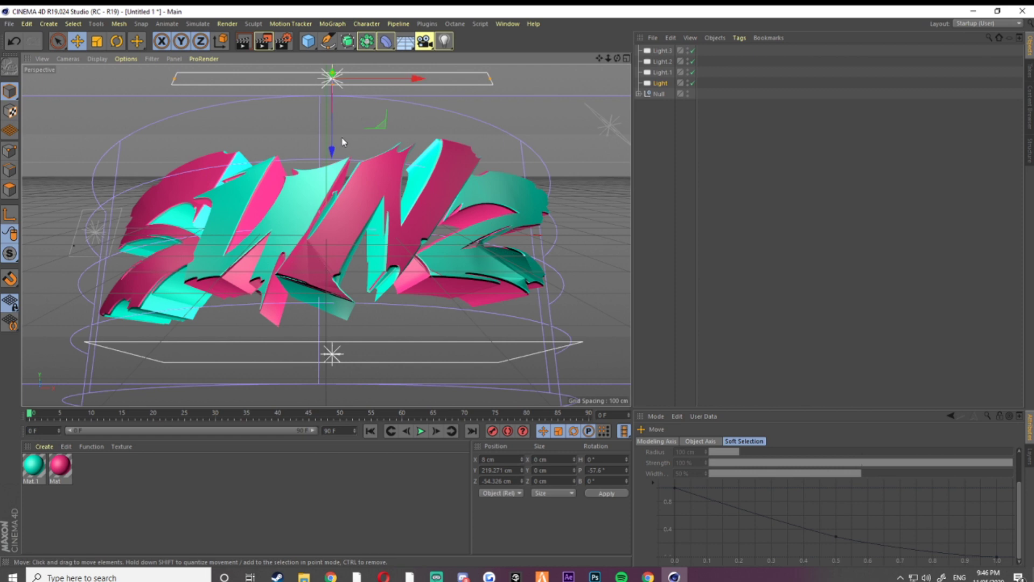
# Move Light.2 beside the text's right end and raise its intensity to 75%
pyautogui.click(617, 126)
pyautogui.moveTo(617, 126); pyautogui.dragTo(554, 162)
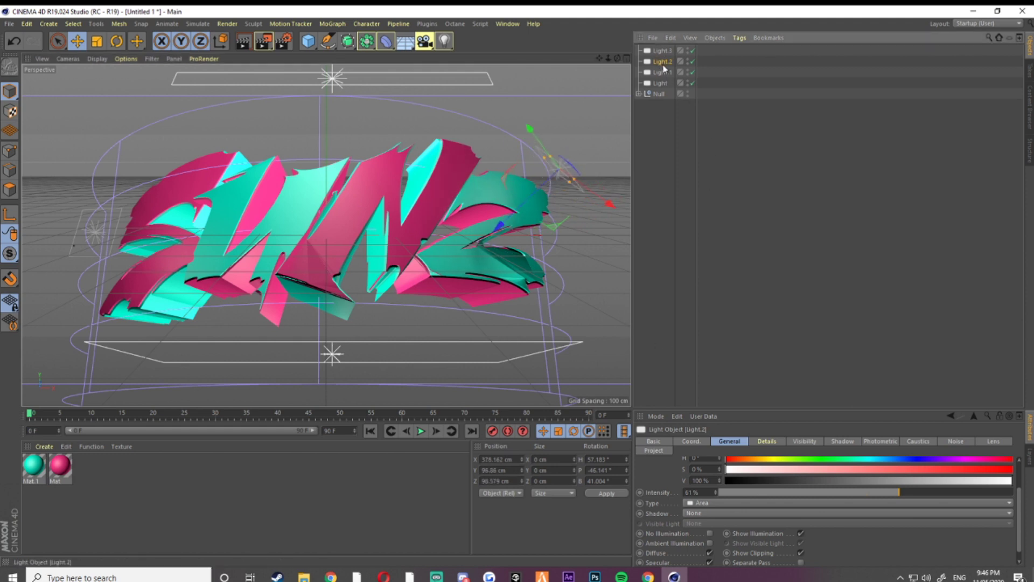
pyautogui.moveTo(899, 493); pyautogui.dragTo(941, 494)
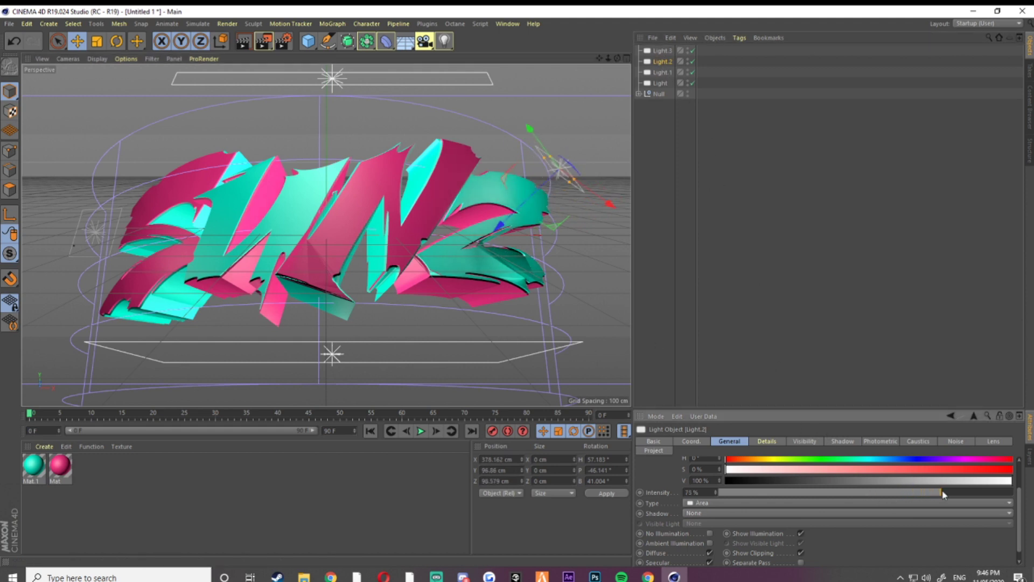
pyautogui.moveTo(578, 237); pyautogui.dragTo(589, 247)
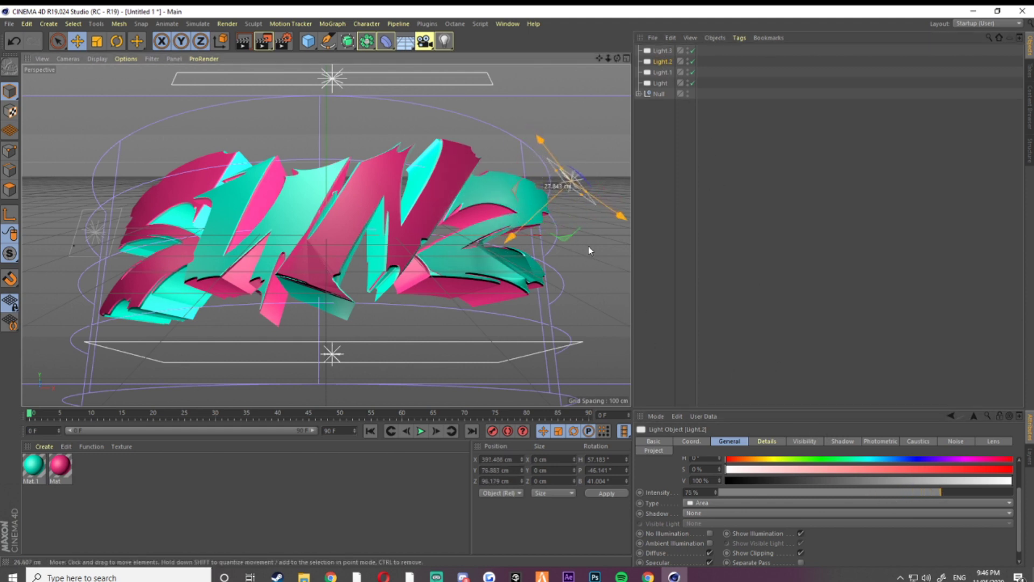
pyautogui.click(594, 275)
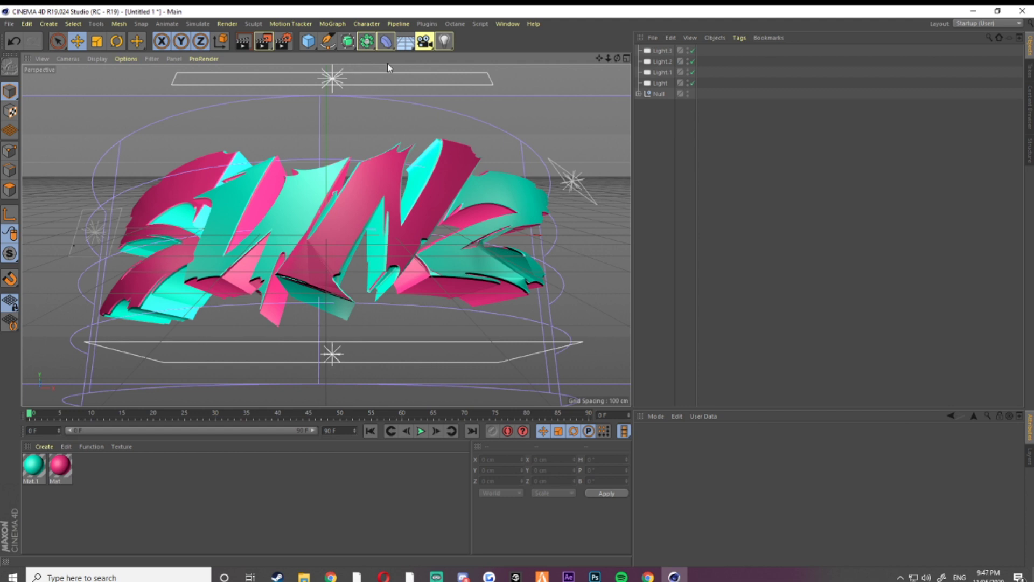
# Render to the Picture Viewer, overwriting sunz 1.png
pyautogui.click(265, 43)
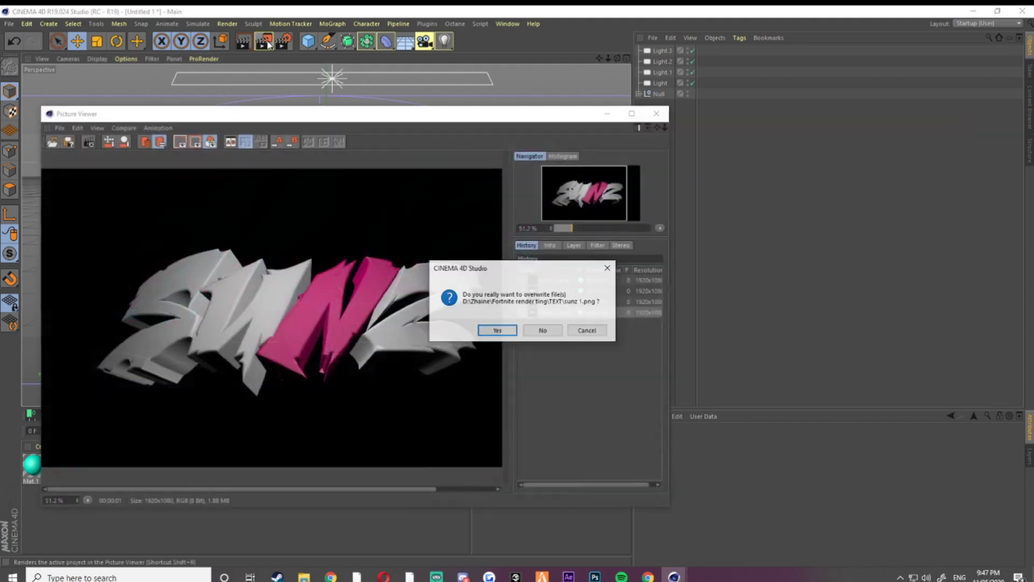
pyautogui.click(493, 329)
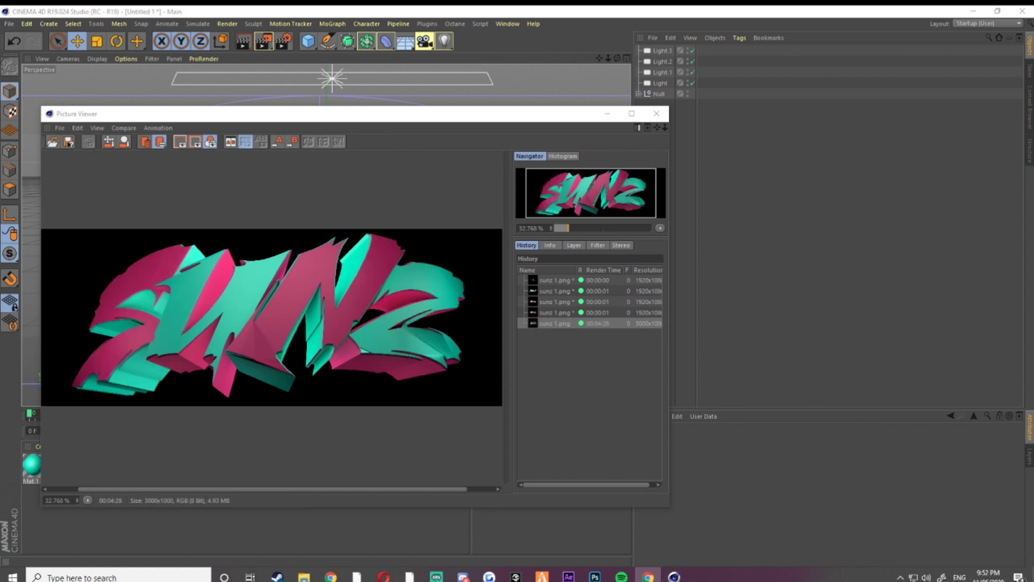
pyautogui.scroll(5, 291, 307)
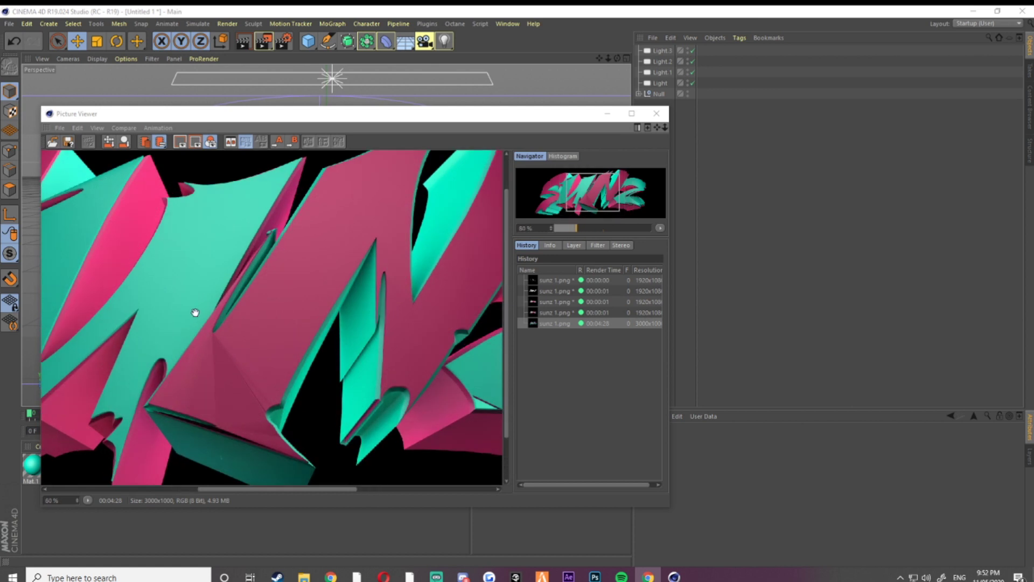
pyautogui.scroll(-1, 438, 300)
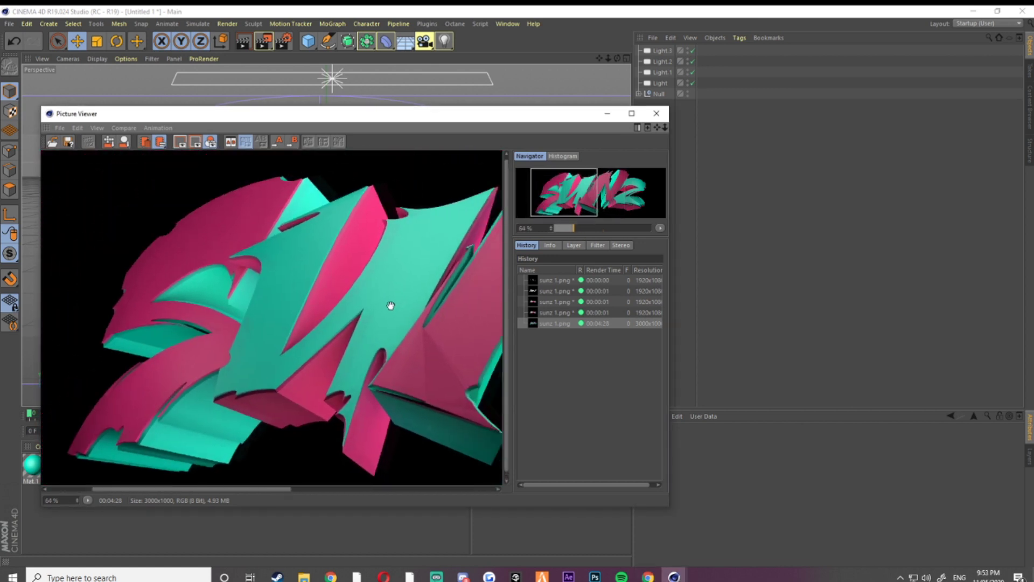
pyautogui.moveTo(438, 288); pyautogui.dragTo(350, 286)
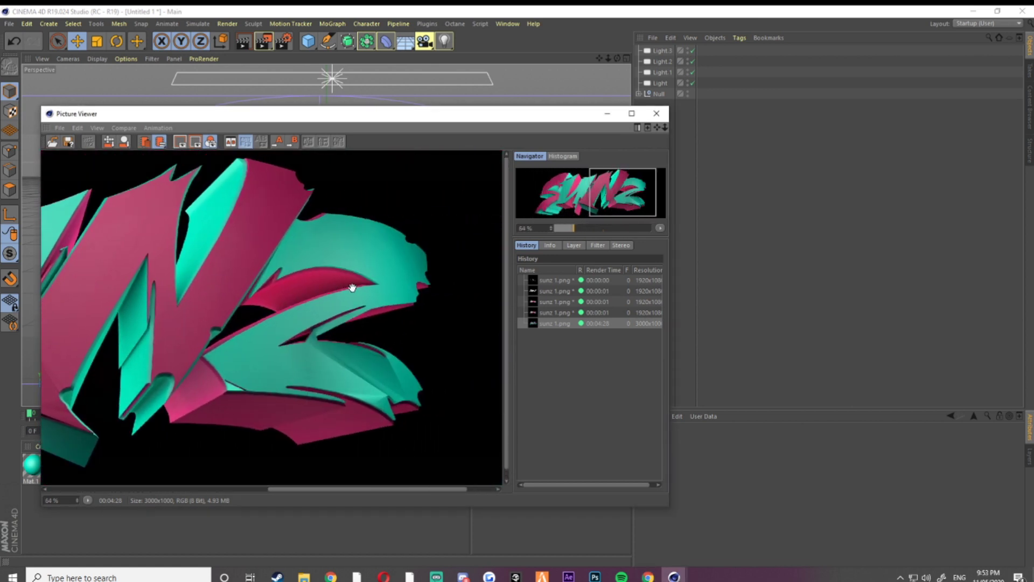
pyautogui.scroll(-2, 416, 302)
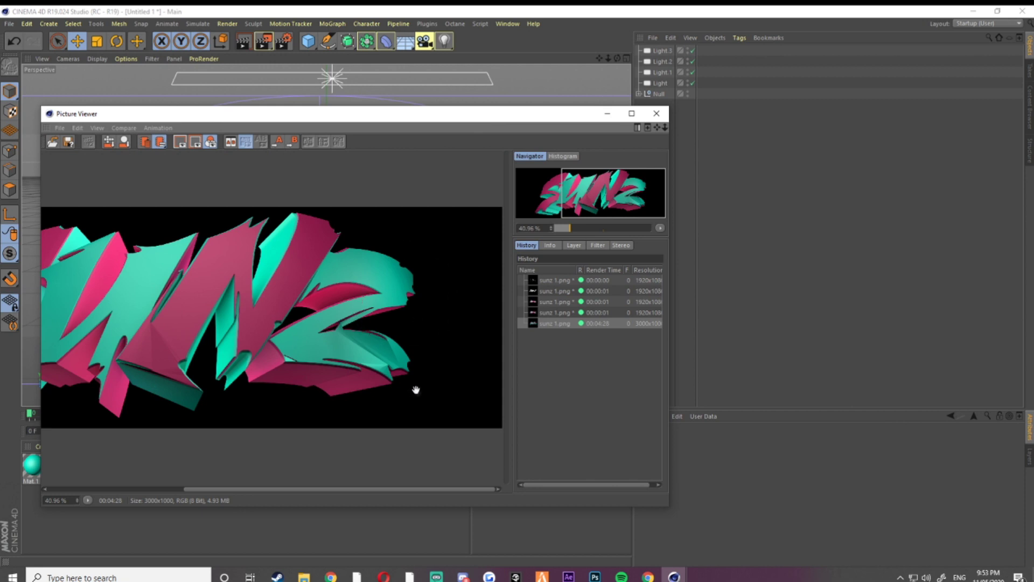
pyautogui.scroll(1, 410, 324)
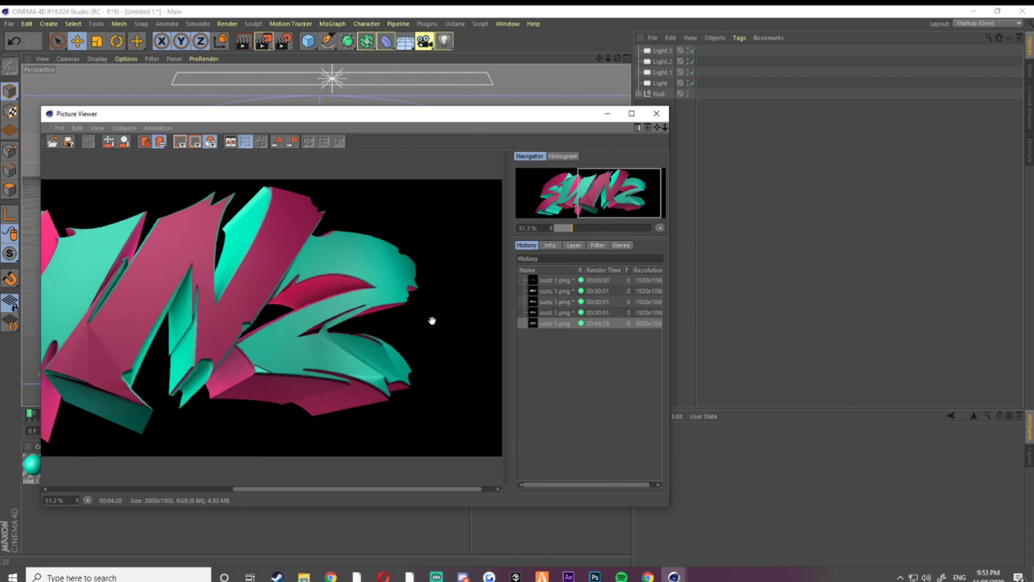
pyautogui.moveTo(323, 293); pyautogui.dragTo(299, 282)
pyautogui.scroll(4, 335, 342)
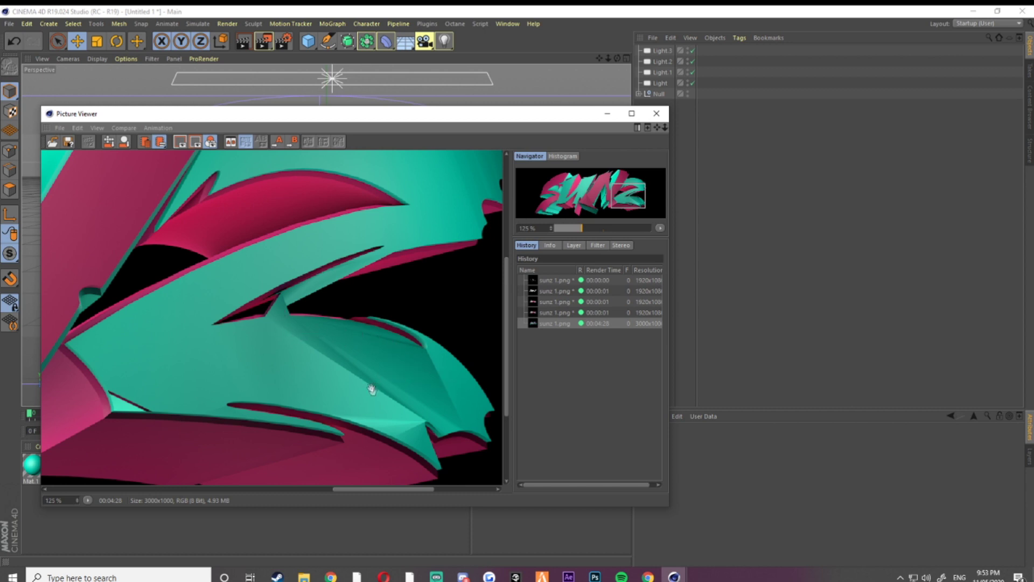
pyautogui.scroll(-1, 417, 423)
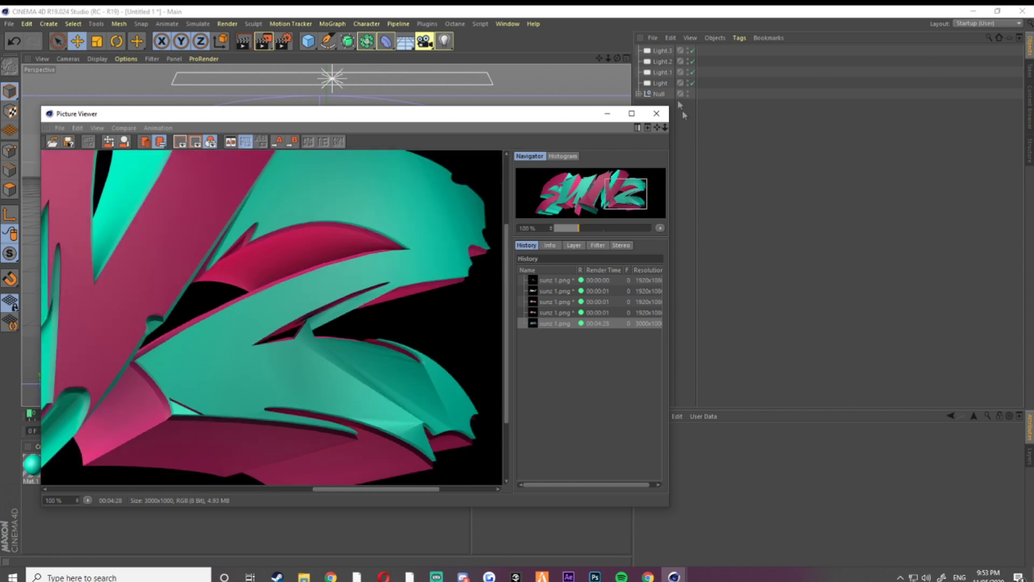
pyautogui.scroll(-1, 360, 288)
pyautogui.scroll(1, 357, 289)
pyautogui.moveTo(358, 288); pyautogui.dragTo(346, 300)
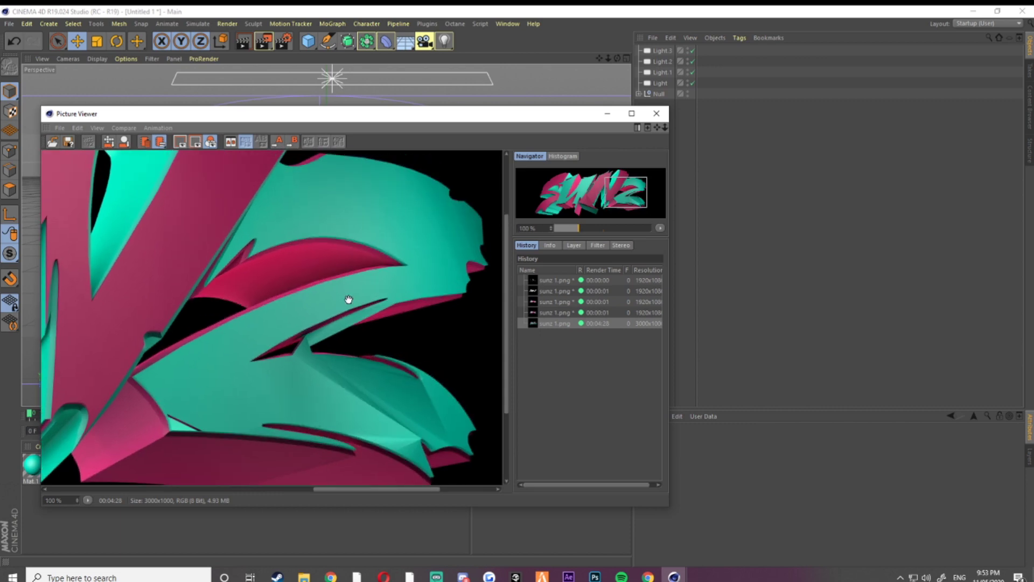
pyautogui.scroll(-1, 347, 301)
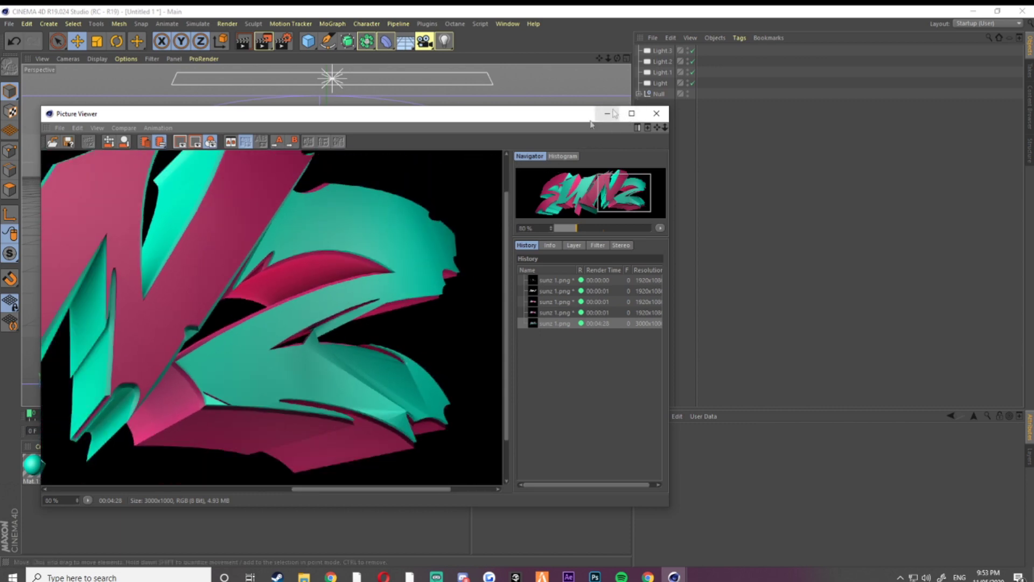
pyautogui.moveTo(292, 297); pyautogui.dragTo(285, 319)
pyautogui.scroll(-1, 269, 338)
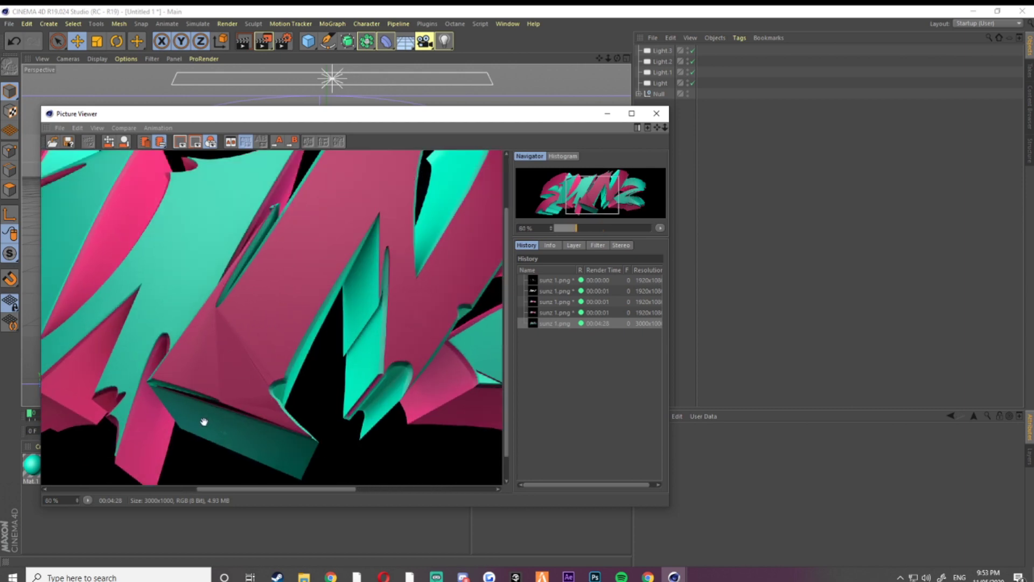
pyautogui.scroll(3, 203, 422)
pyautogui.scroll(2, 129, 390)
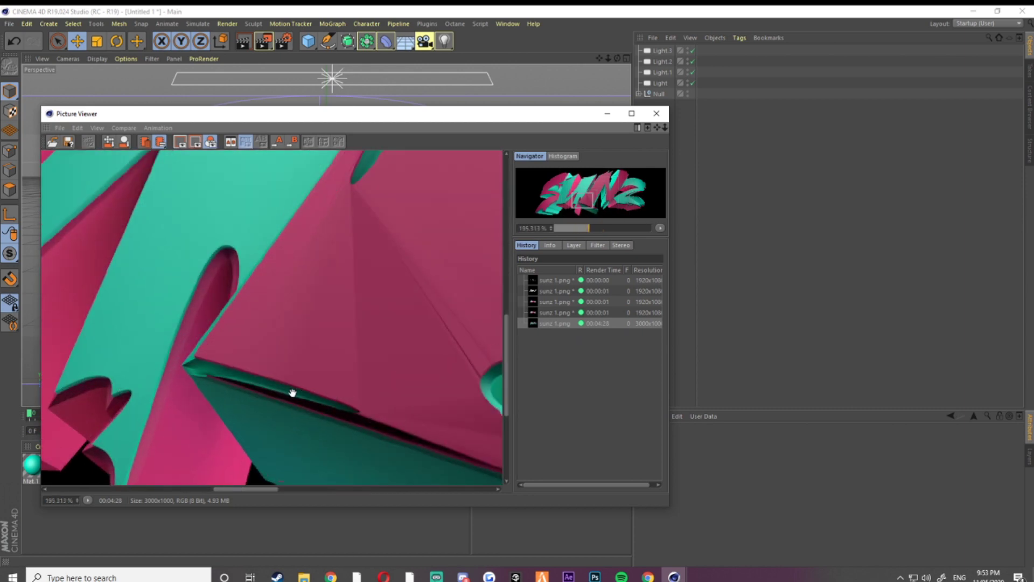
pyautogui.scroll(-1, 289, 335)
pyautogui.scroll(-4, 286, 331)
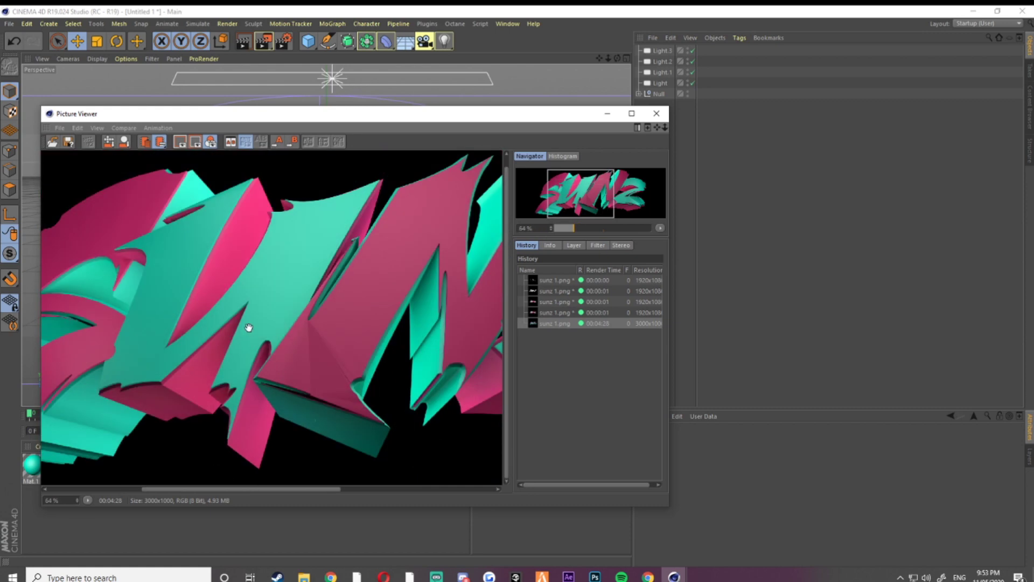
pyautogui.moveTo(246, 324); pyautogui.dragTo(342, 321)
pyautogui.scroll(-4, 296, 332)
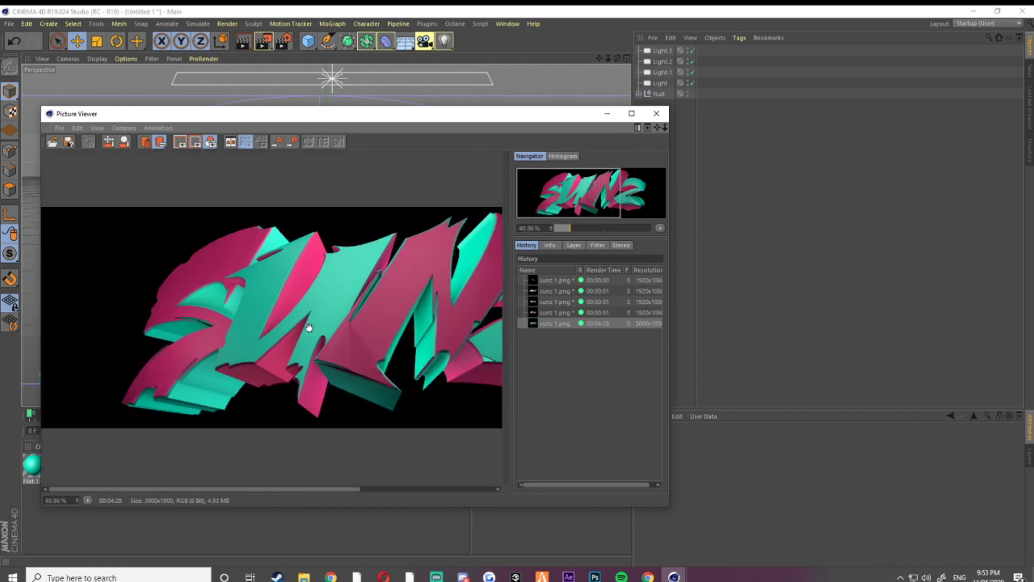